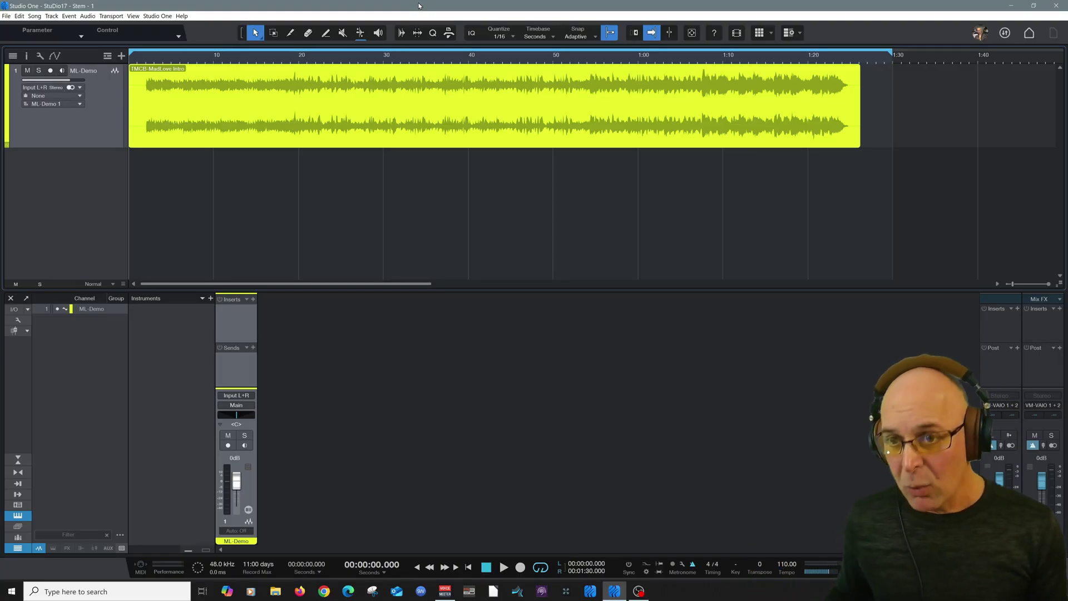
- Play back the ML-Demo audio track to hear the original mix, and stop playback
key(space)
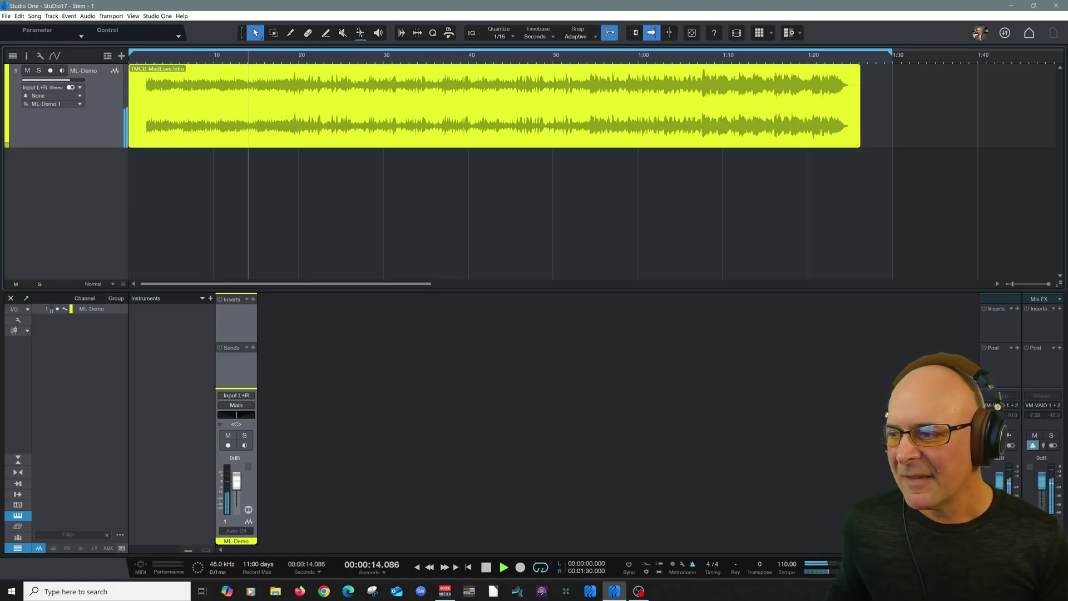
key(space)
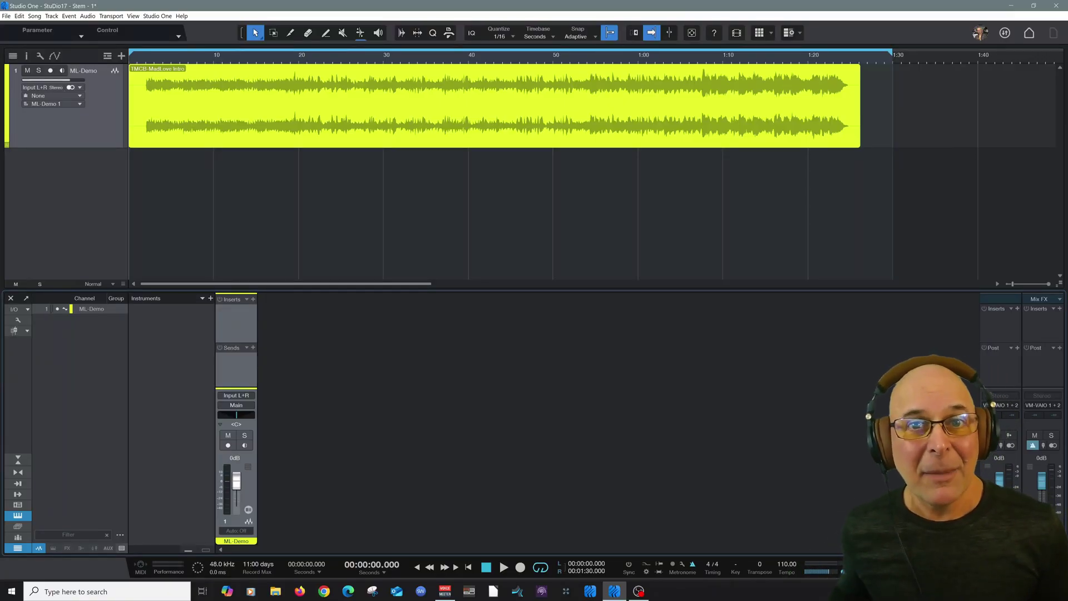
key(Escape)
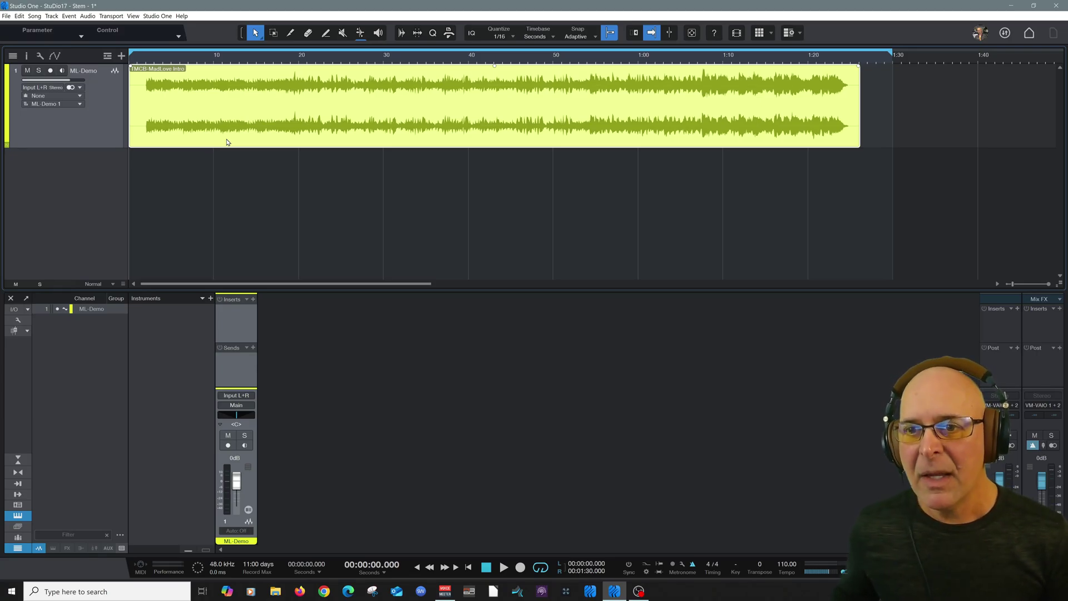
- Open the Separate Stems options for the TMCB-MadLove Intro audio event
right_click(273, 109)
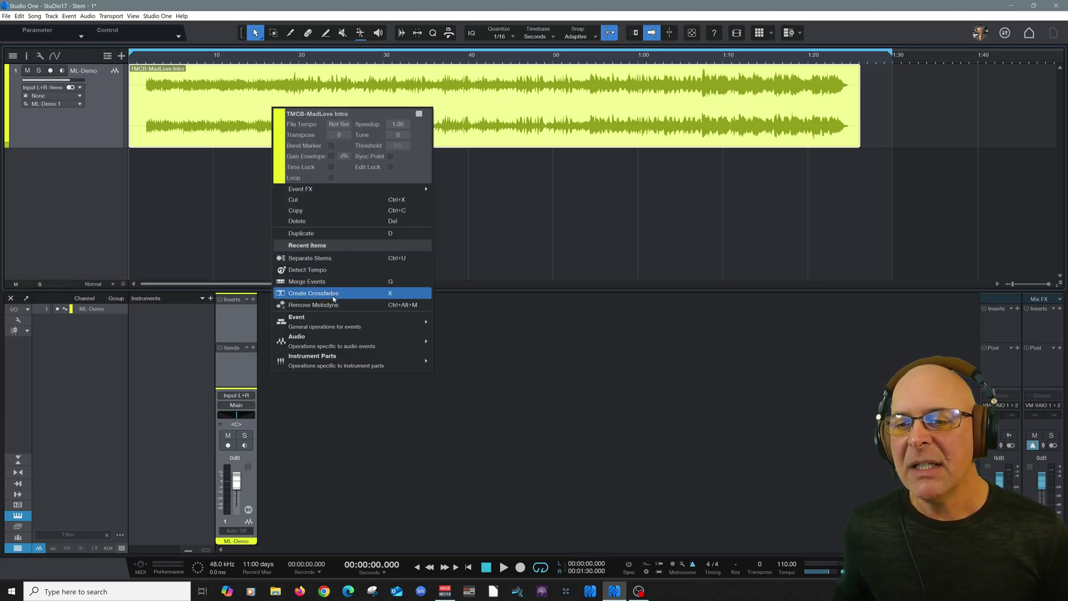
mouse_move(334, 338)
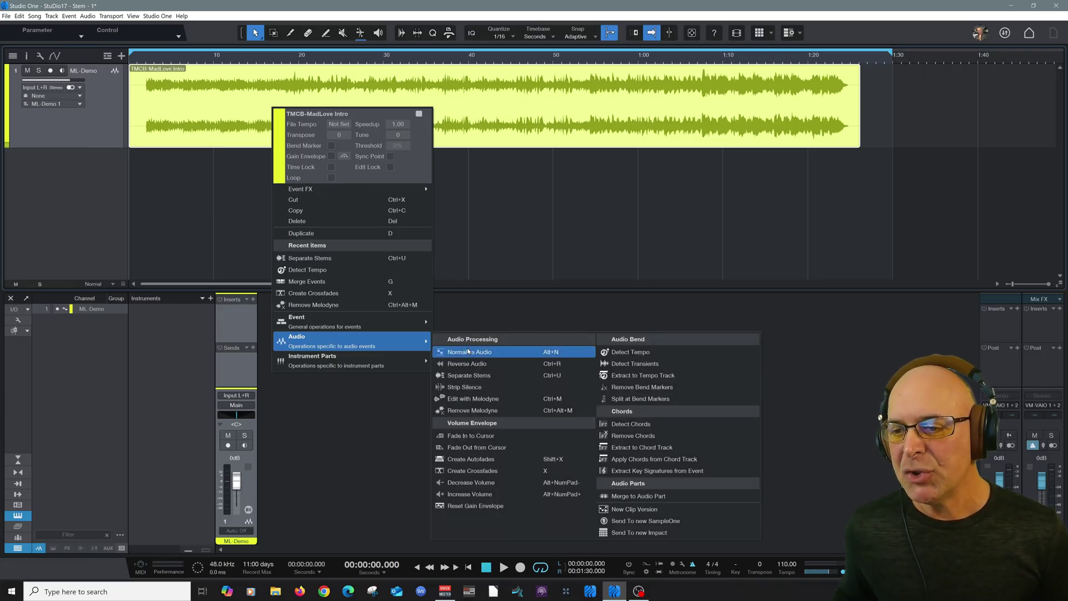
click(551, 375)
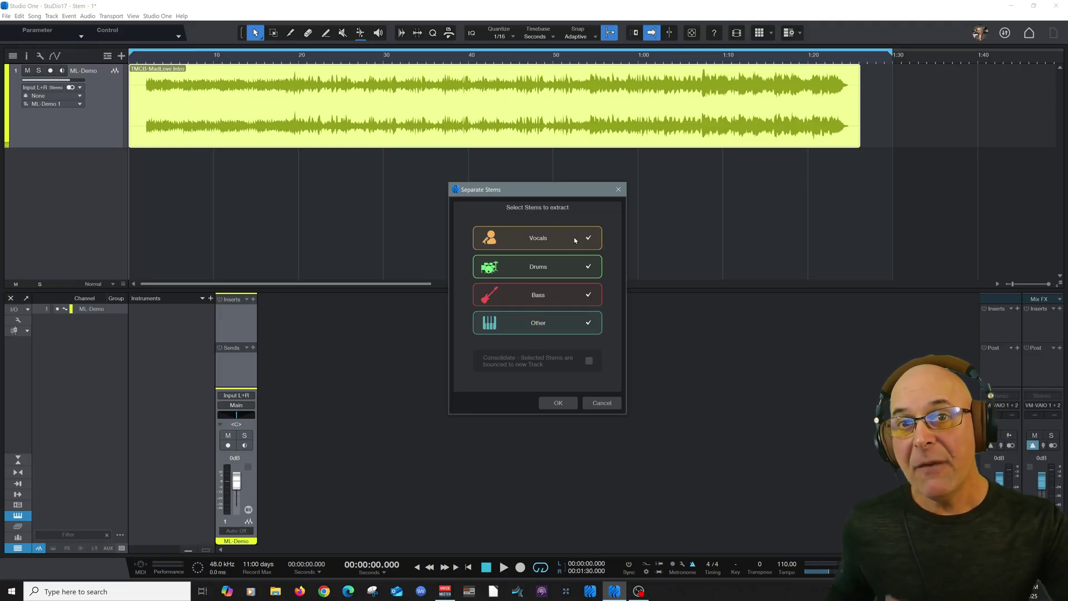
- Try different stem combinations and clear the Vocals, Drums, Bass and Other selections
click(566, 328)
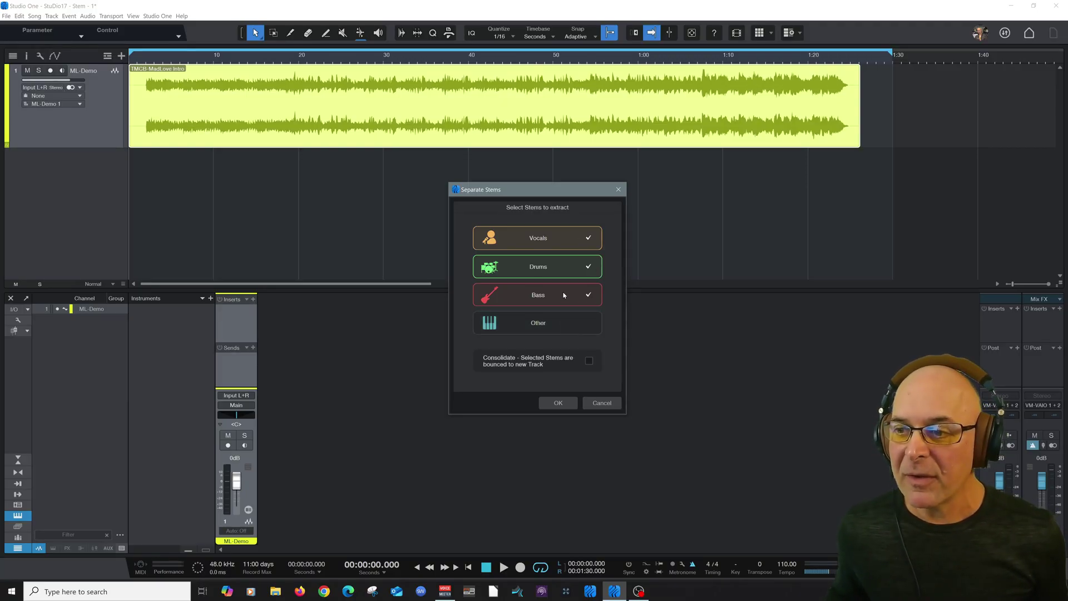
click(562, 297)
click(558, 270)
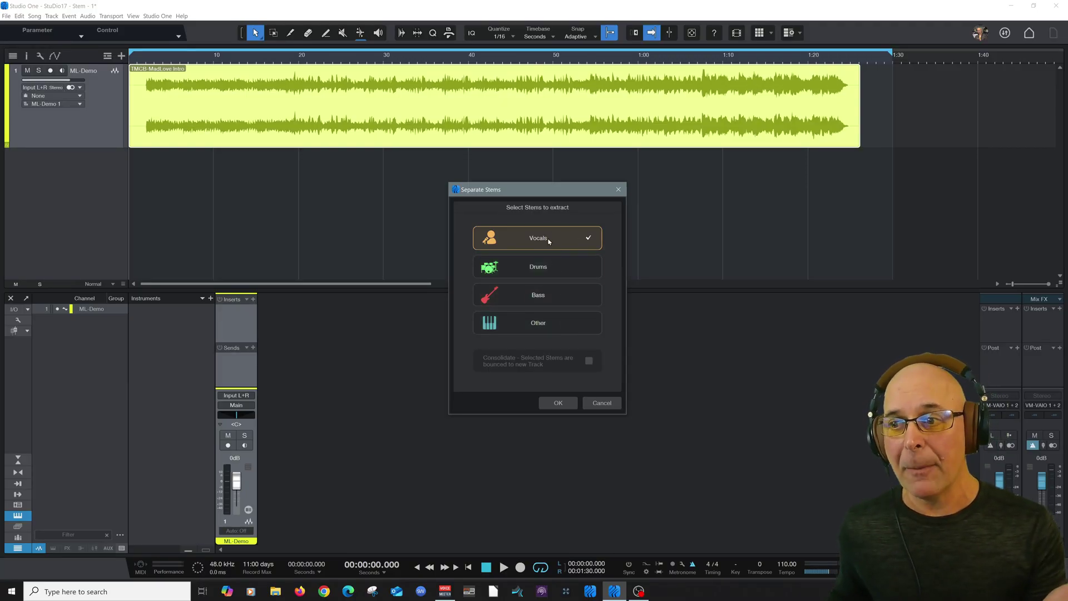
click(549, 241)
click(550, 268)
click(552, 270)
click(557, 300)
click(557, 300)
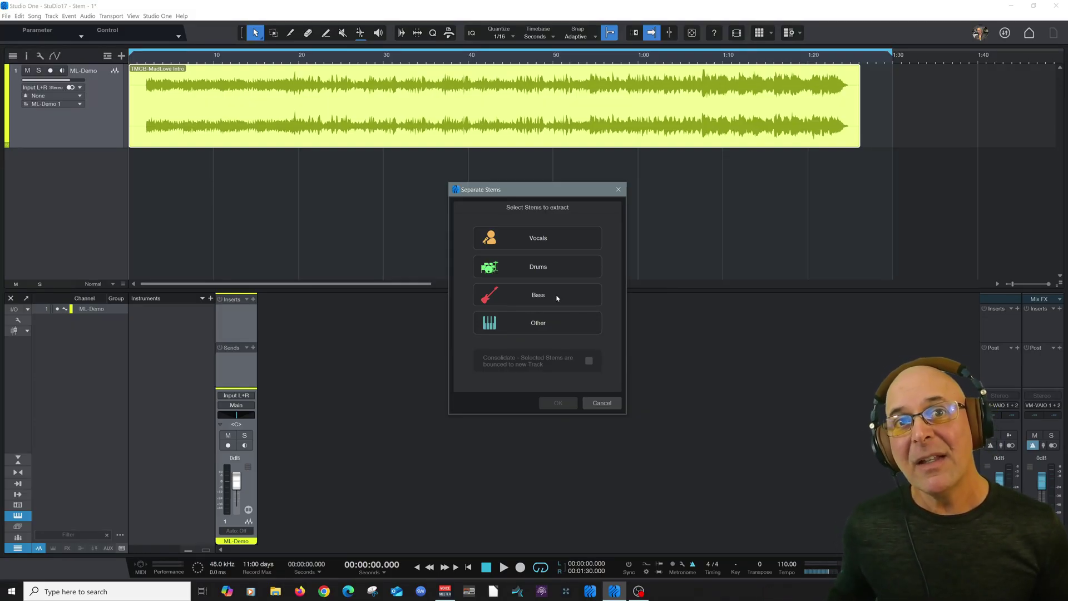
click(556, 298)
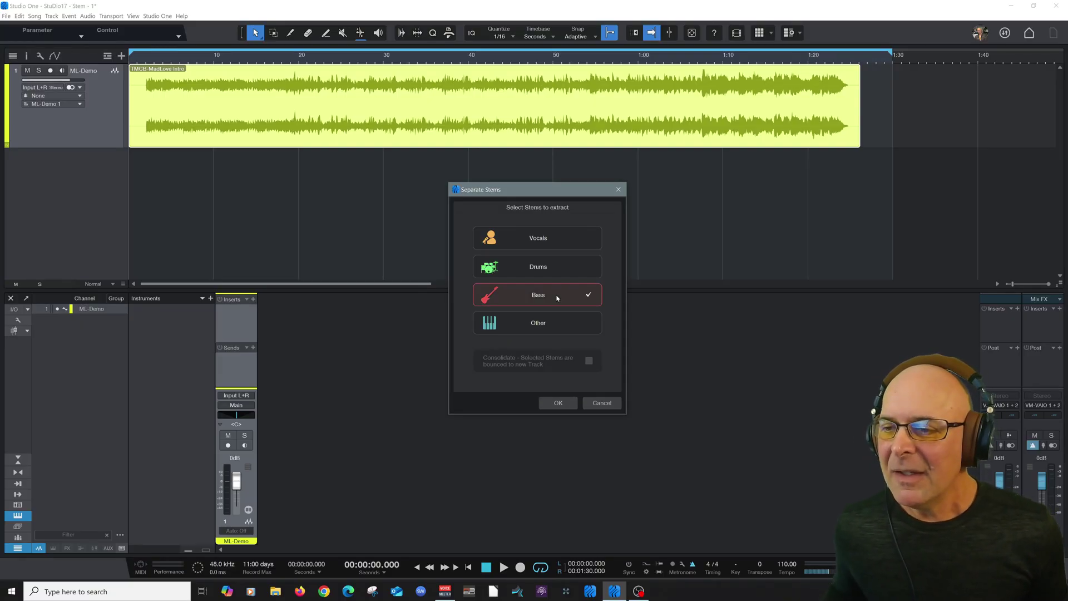
click(557, 298)
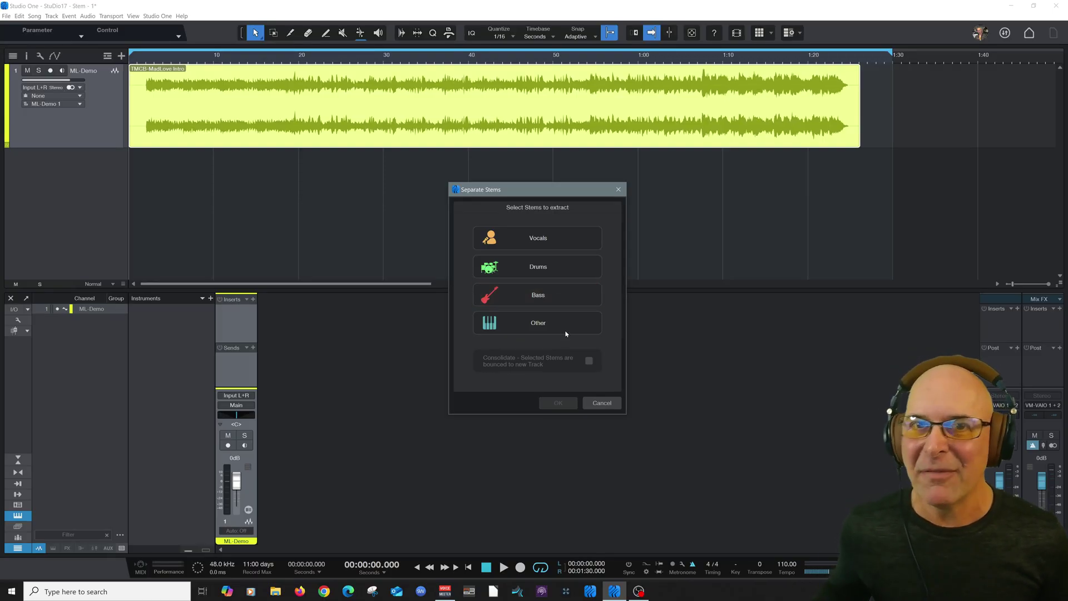
- Select the Vocals, Drums, Bass and Other stems and run the separation
click(590, 325)
click(588, 295)
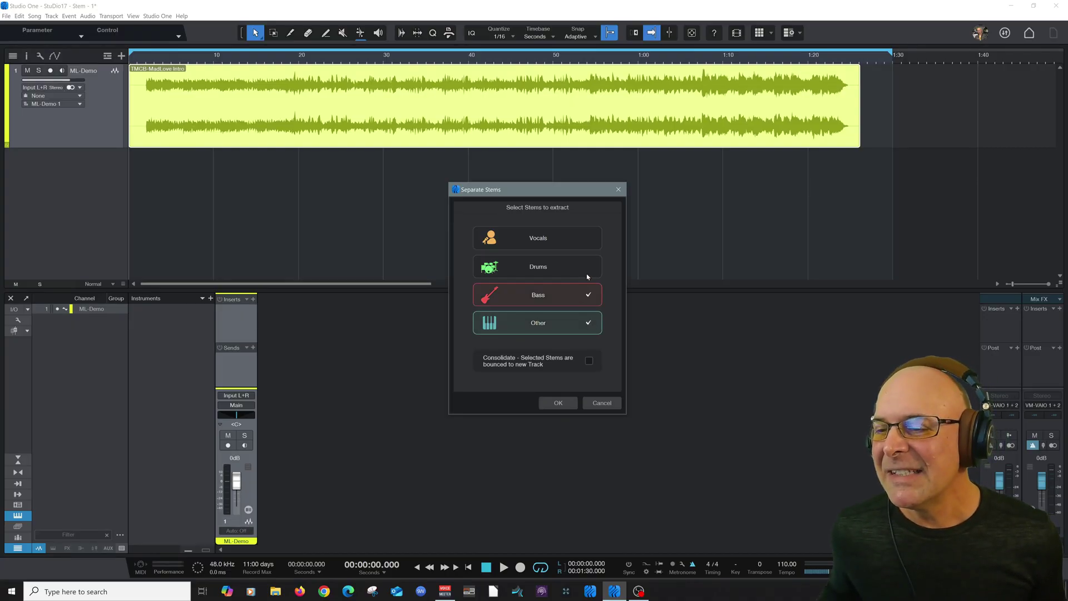
click(587, 267)
click(580, 240)
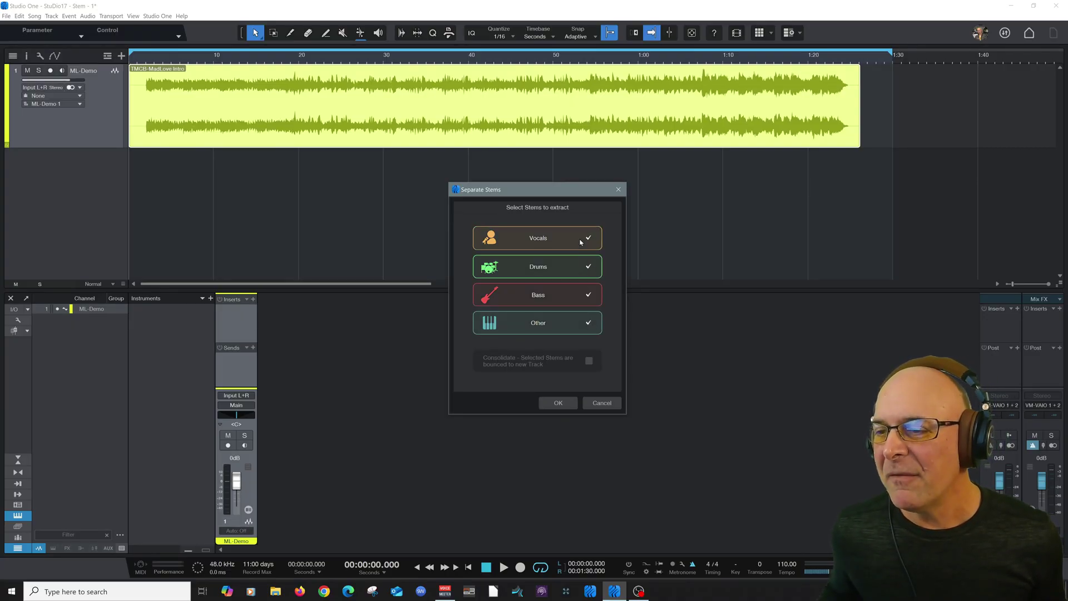
click(552, 404)
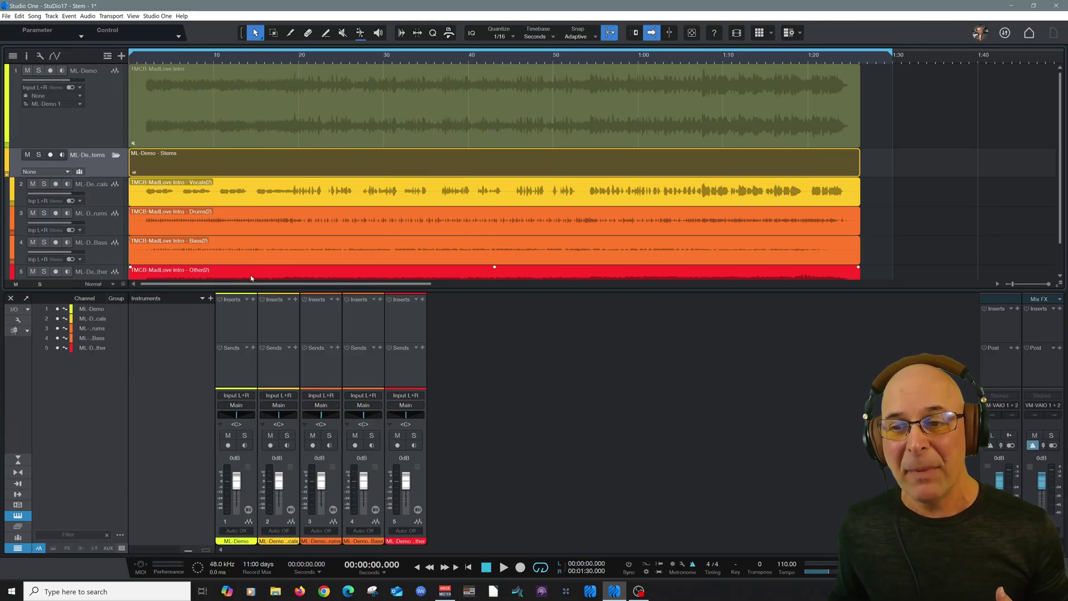
- Enlarge the arrangement area to show all the stem tracks and play the separated stems together
drag(248, 290, 246, 329)
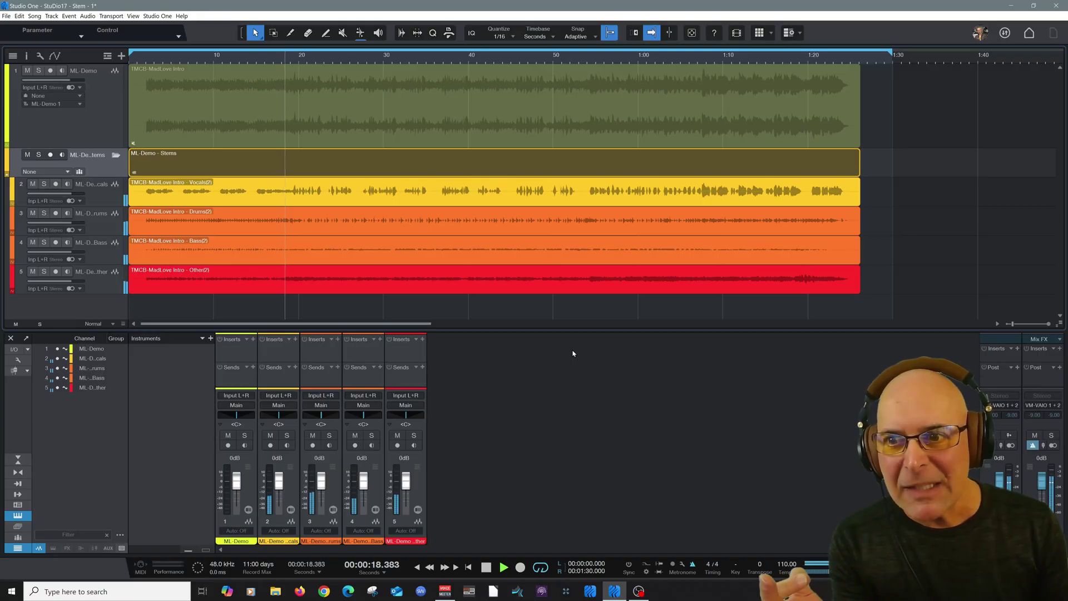
key(space)
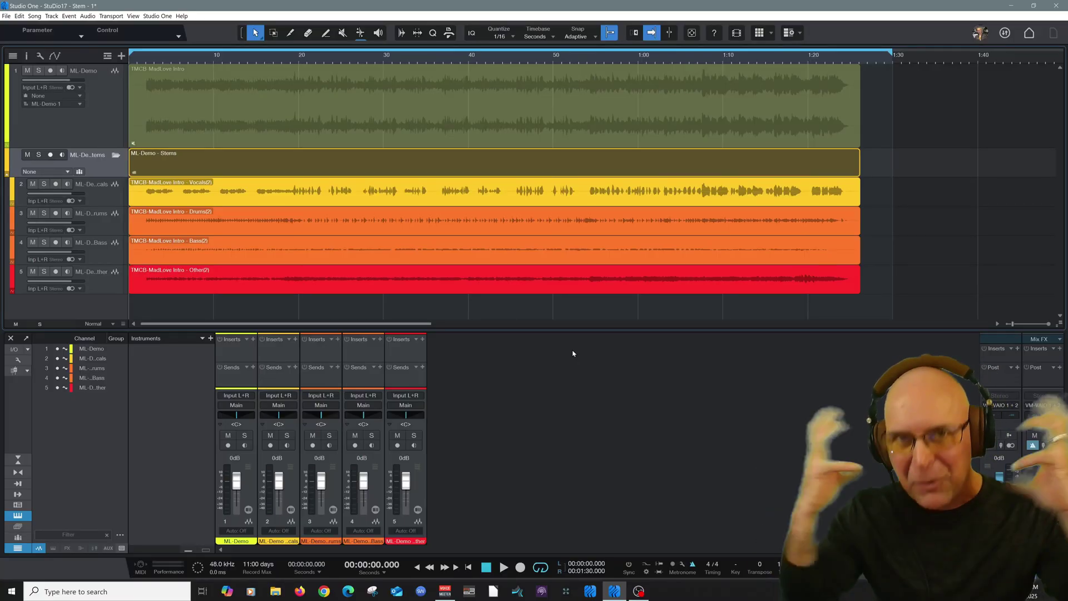
- Solo the Vocals stem track, listen to it, and clear its solo
click(43, 185)
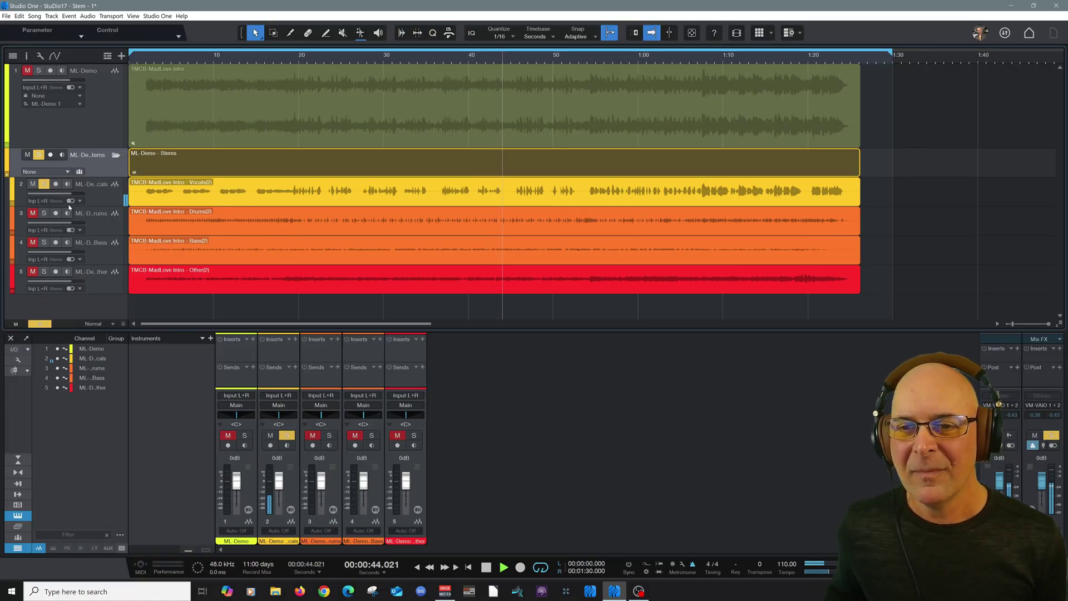
key(space)
click(44, 184)
- Solo the Drums stem track, listen to it, and clear its solo
click(44, 214)
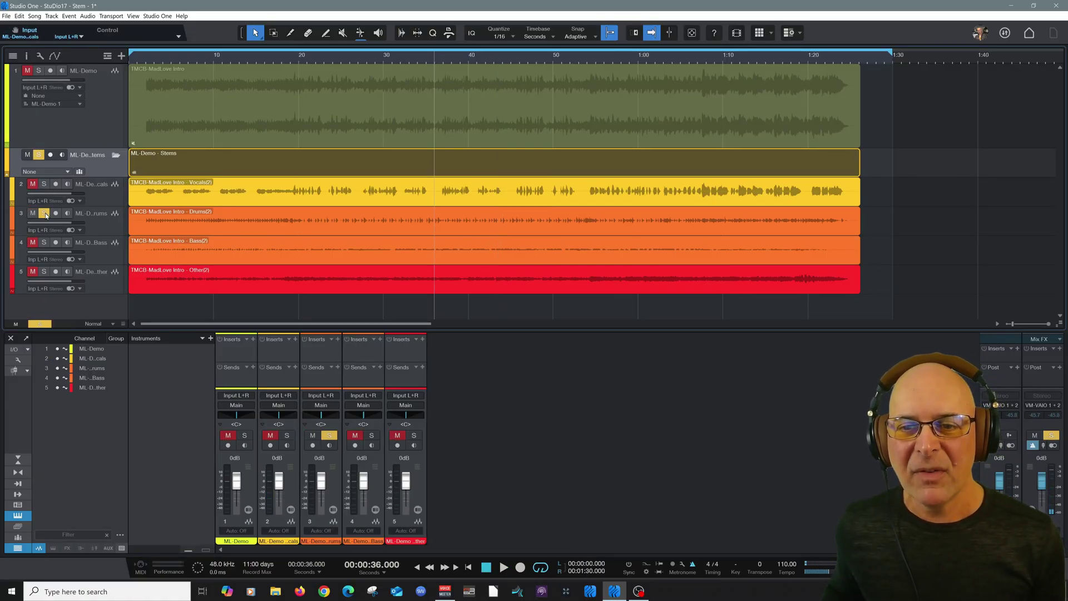
key(space)
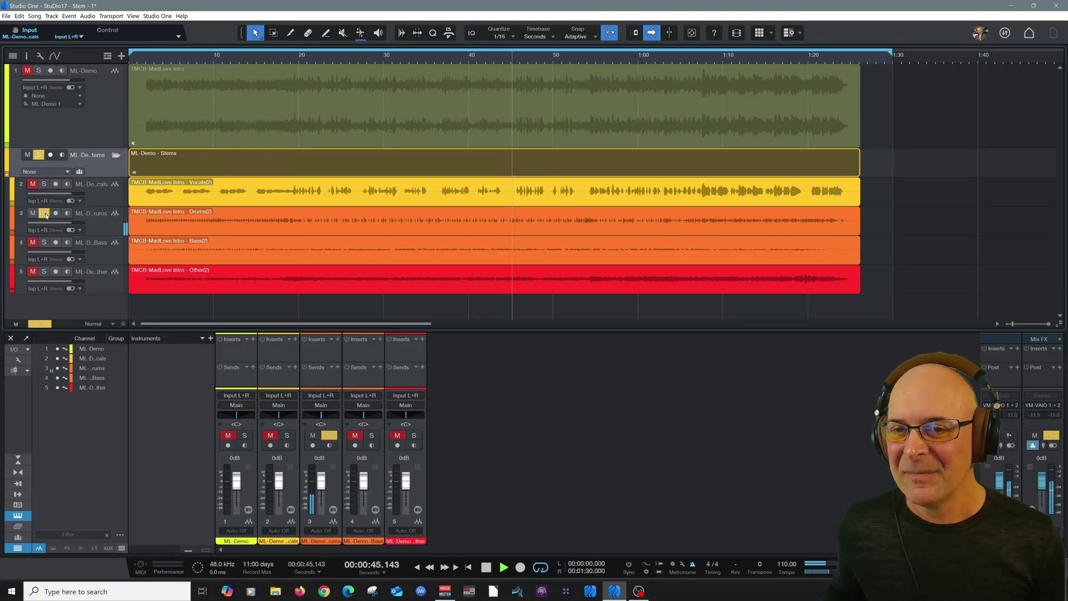
key(space)
click(44, 213)
- Solo the Bass stem track and listen to it with its volume raised to about +6.2 dB
click(44, 243)
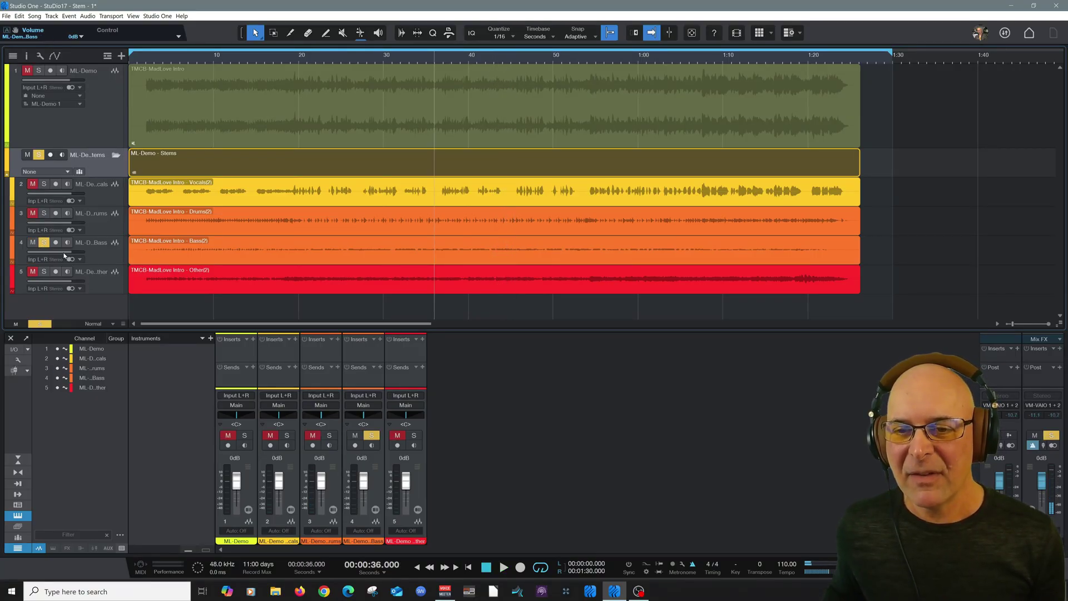
drag(65, 255, 72, 257)
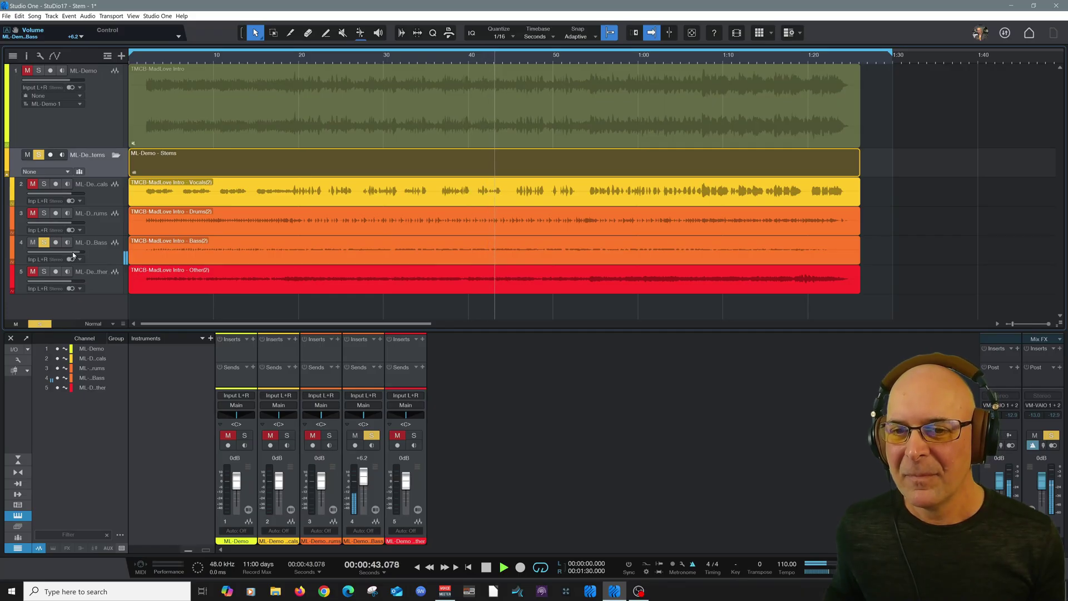
key(space)
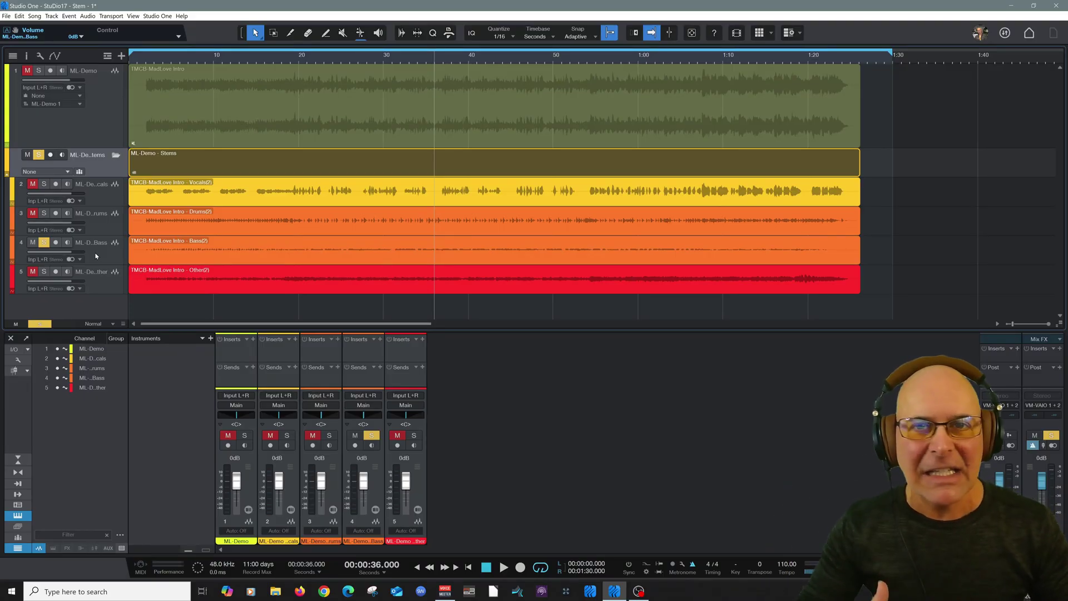
- Solo the Other stem track, listen to it from about 57 seconds, and clear the solo
click(32, 272)
click(44, 271)
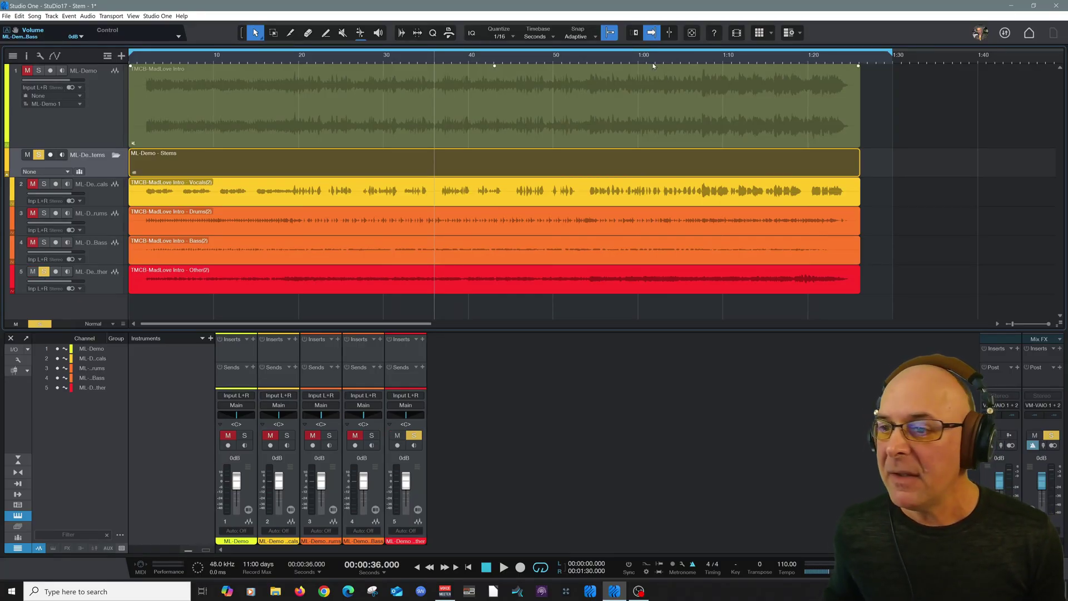
click(614, 55)
key(space)
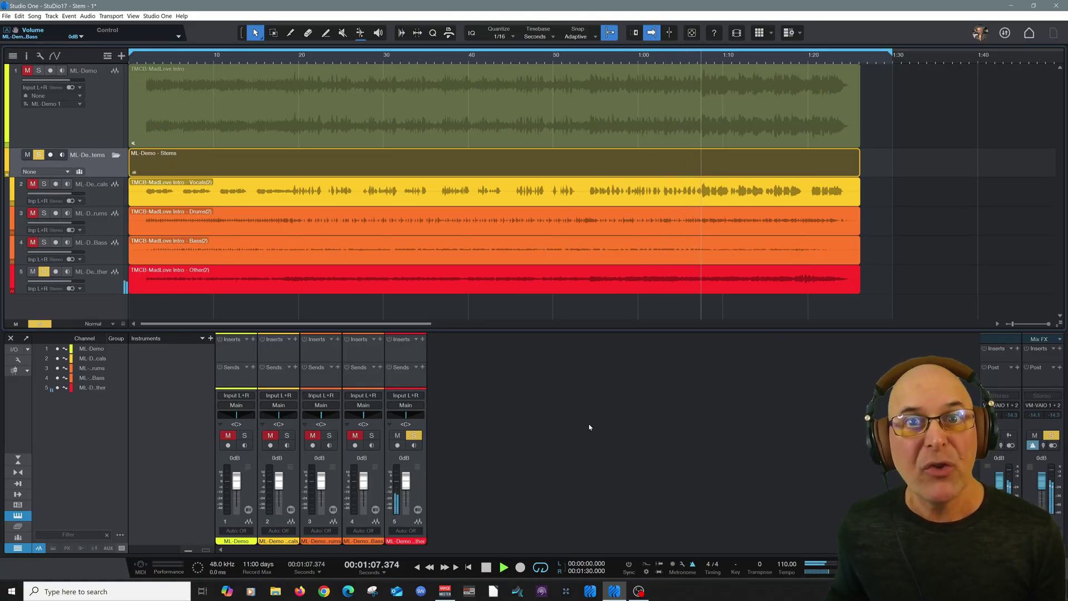
key(space)
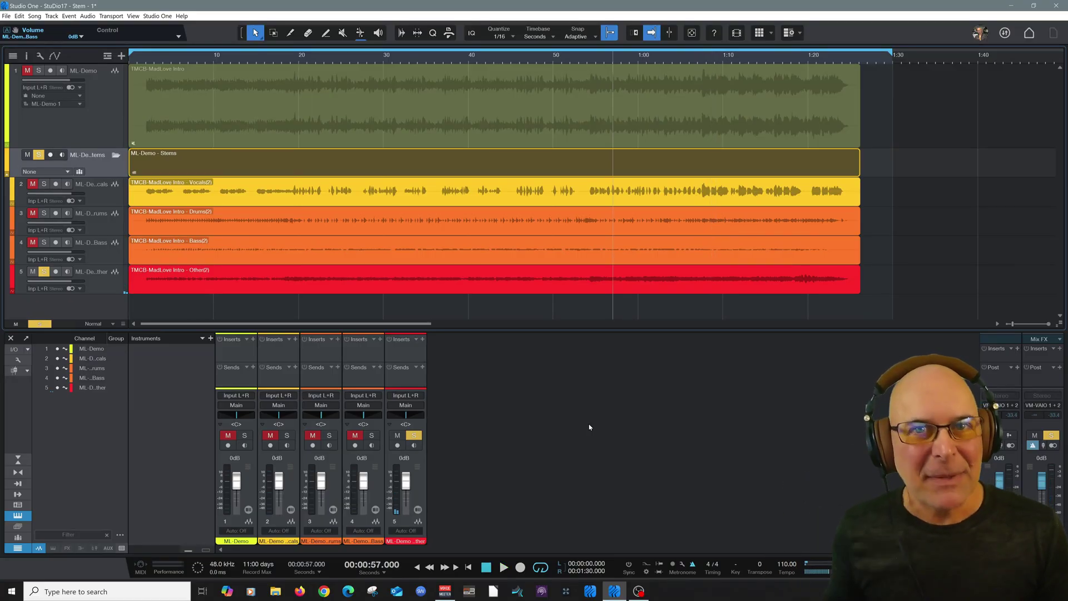
click(110, 291)
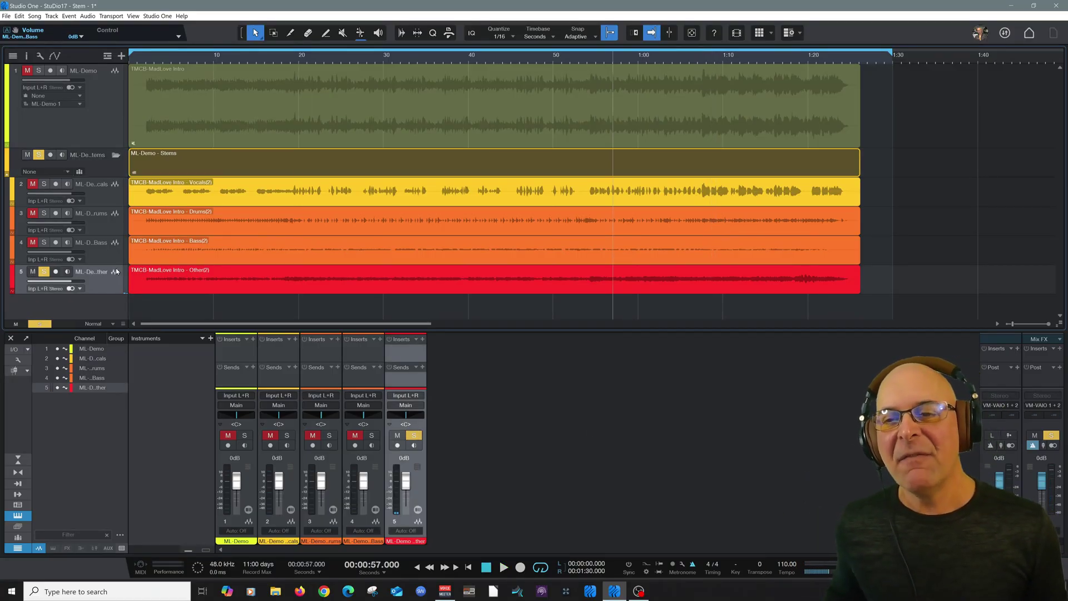
click(40, 275)
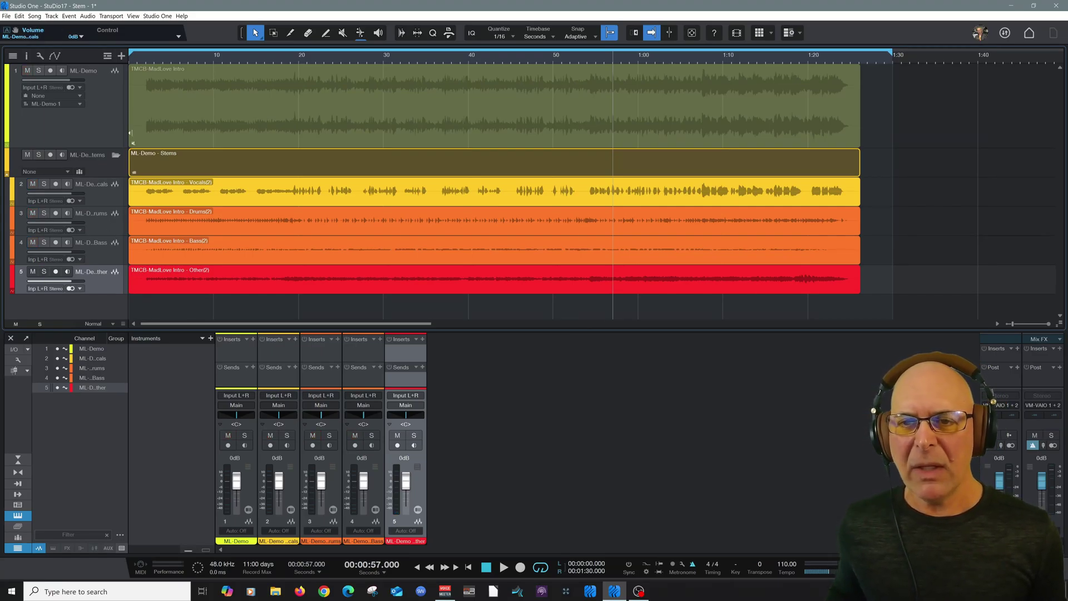
- Add an instrument track named New Drums and enlarge the arrangement area to show it
click(52, 17)
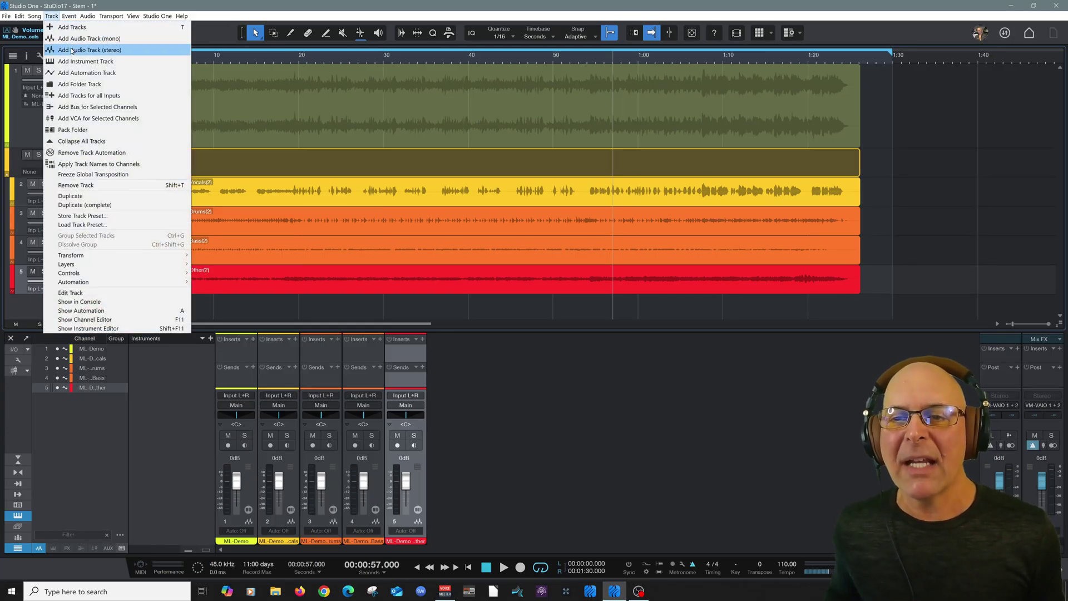
click(78, 64)
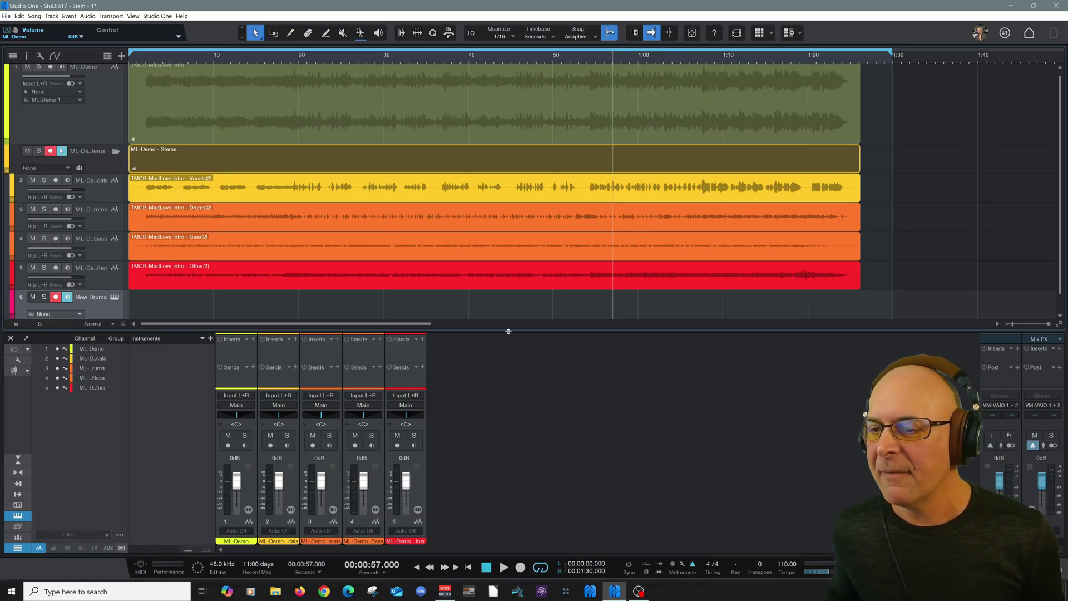
drag(508, 331, 511, 348)
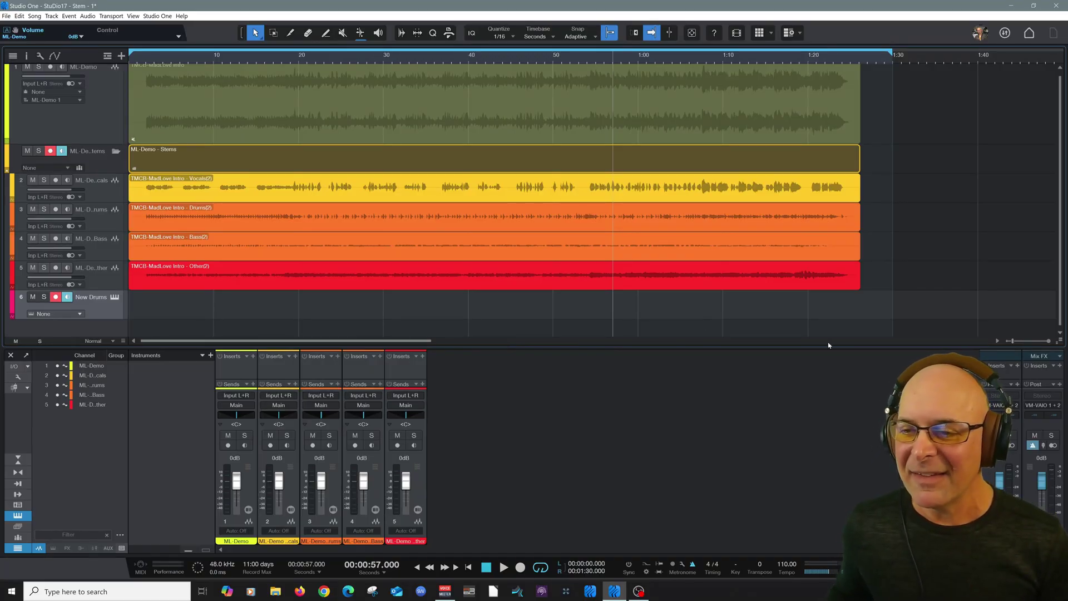
- Load the MT-PowerDrumKit VST3 instrument onto the New Drums track and move its window higher
key(F5)
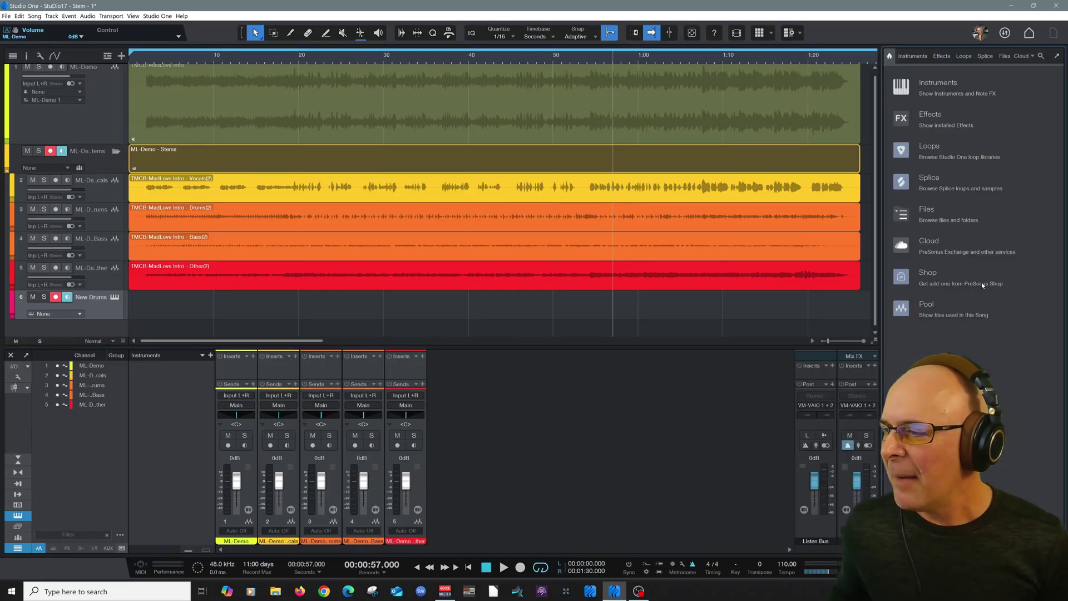
click(913, 57)
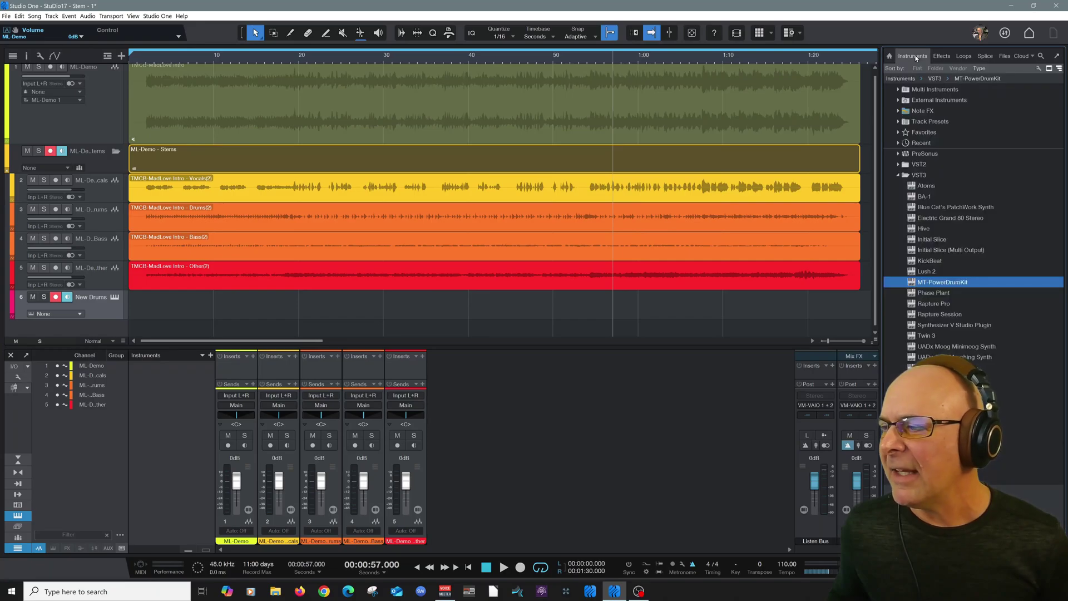
drag(912, 286, 109, 310)
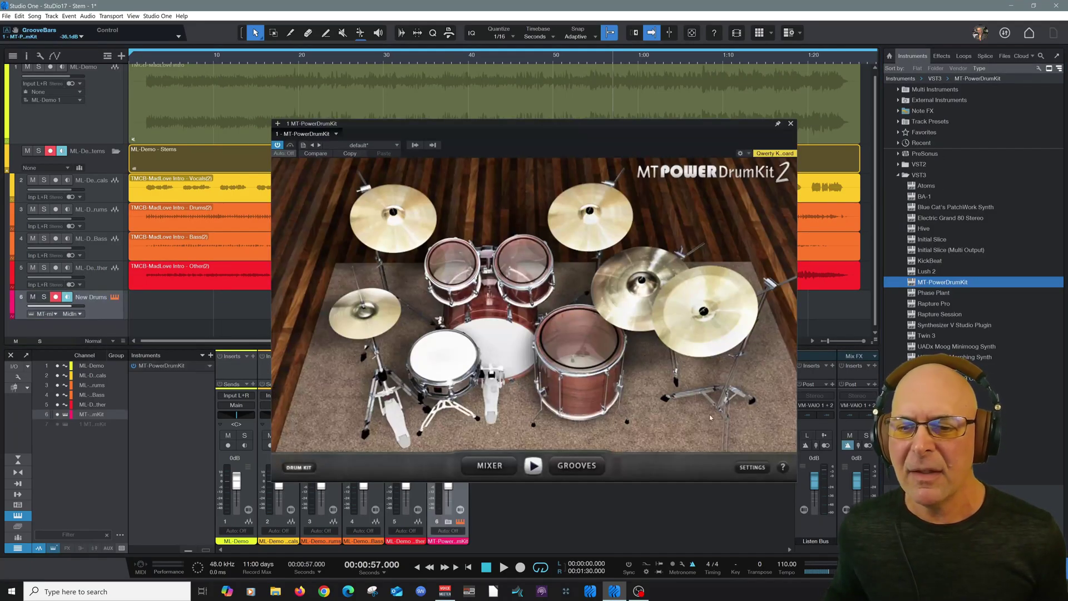
key(F5)
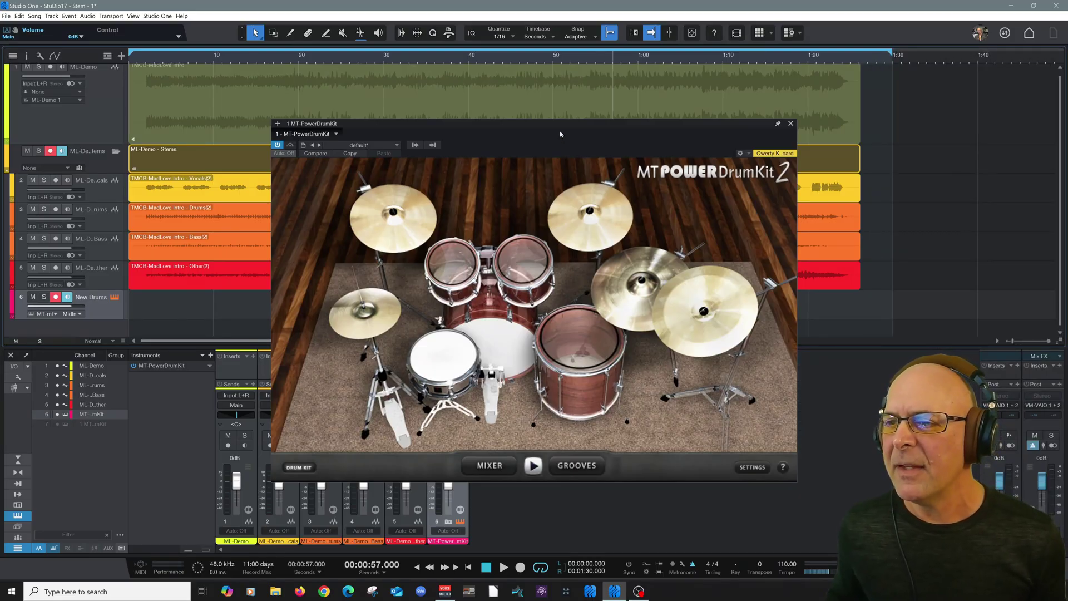
drag(550, 123, 566, 77)
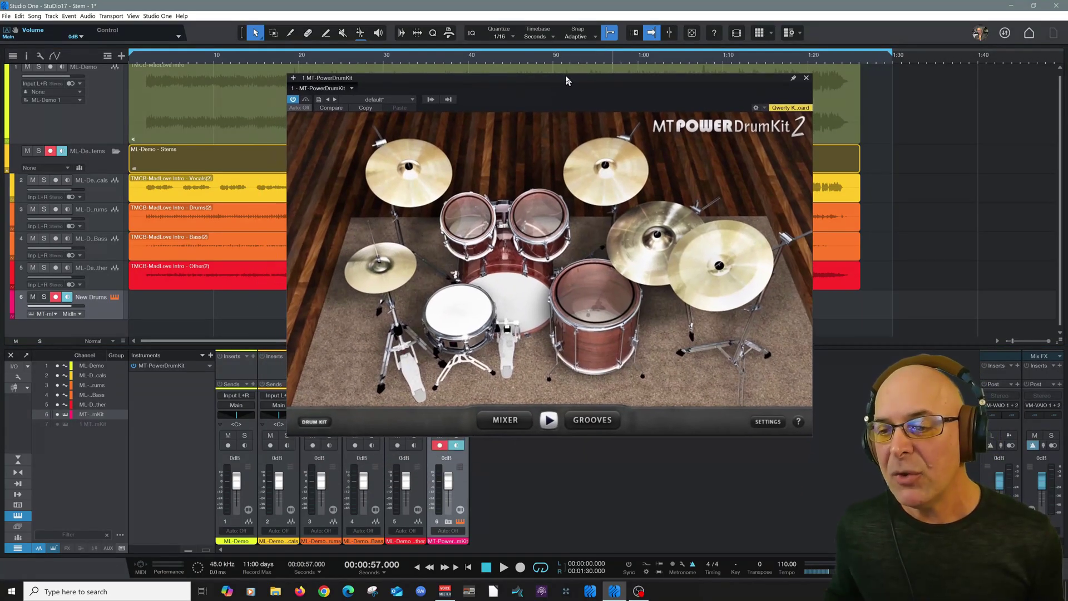
- Audition Groove 04 from the 4/4 60–150 bpm 8th Closed Hi-Hat style and place it on the New Drums track at 2 seconds
click(593, 422)
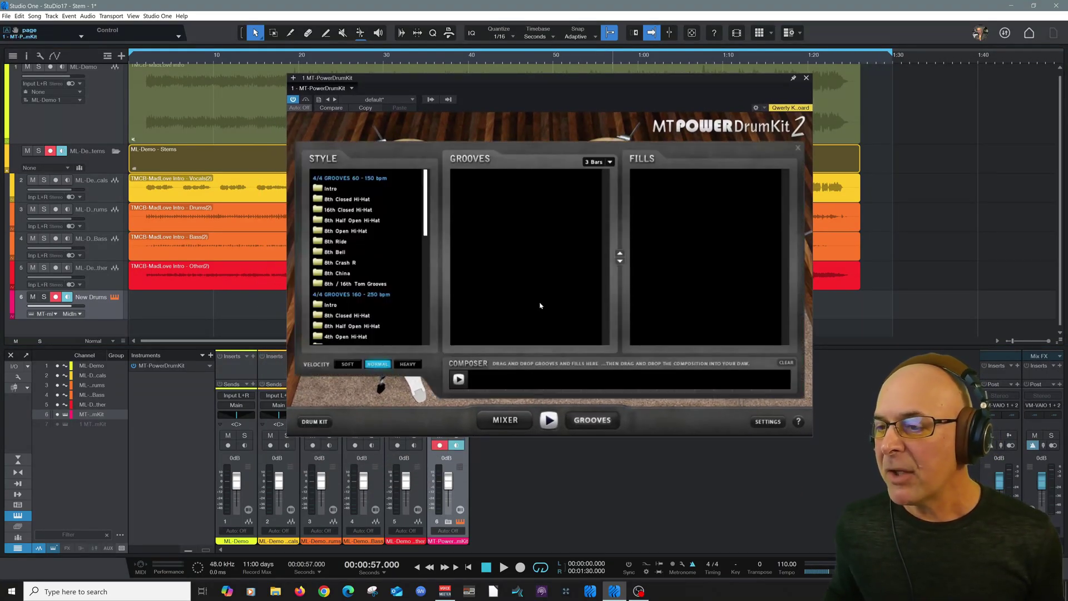
click(392, 201)
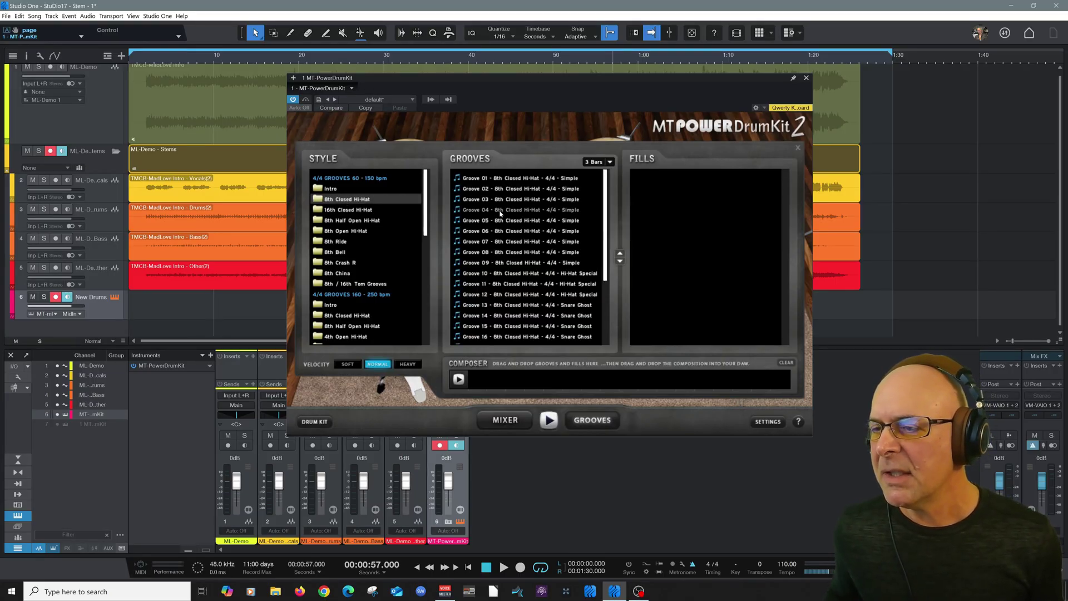
click(520, 209)
click(549, 421)
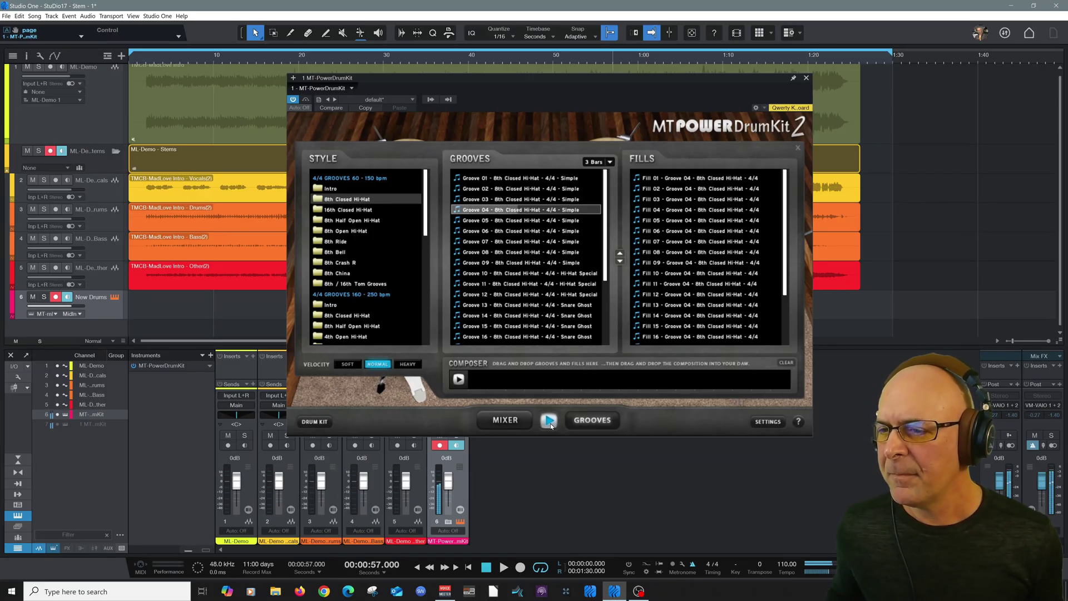
click(549, 422)
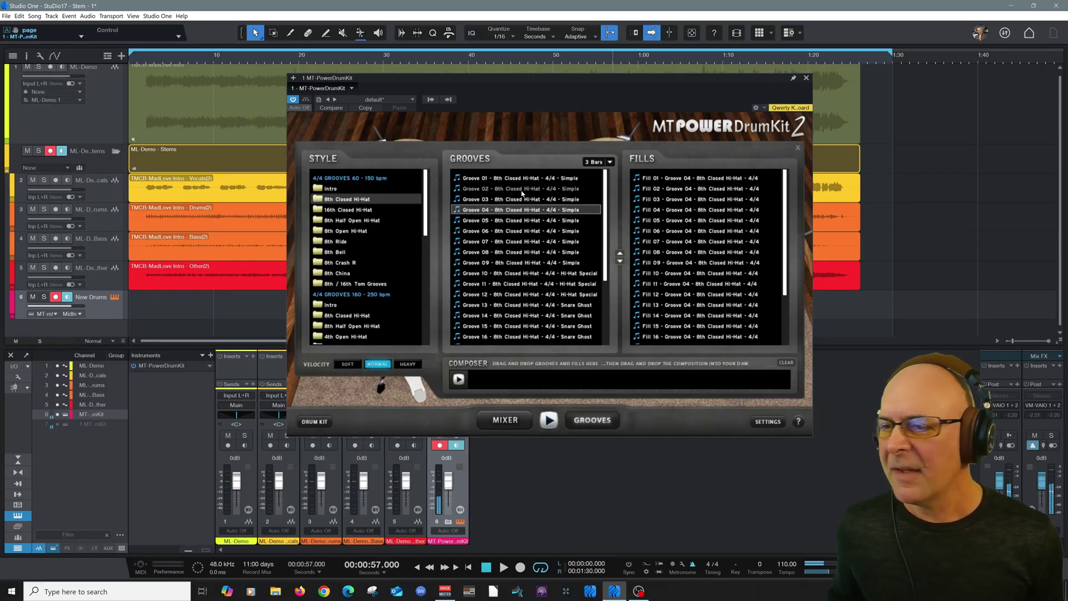
drag(494, 212, 166, 307)
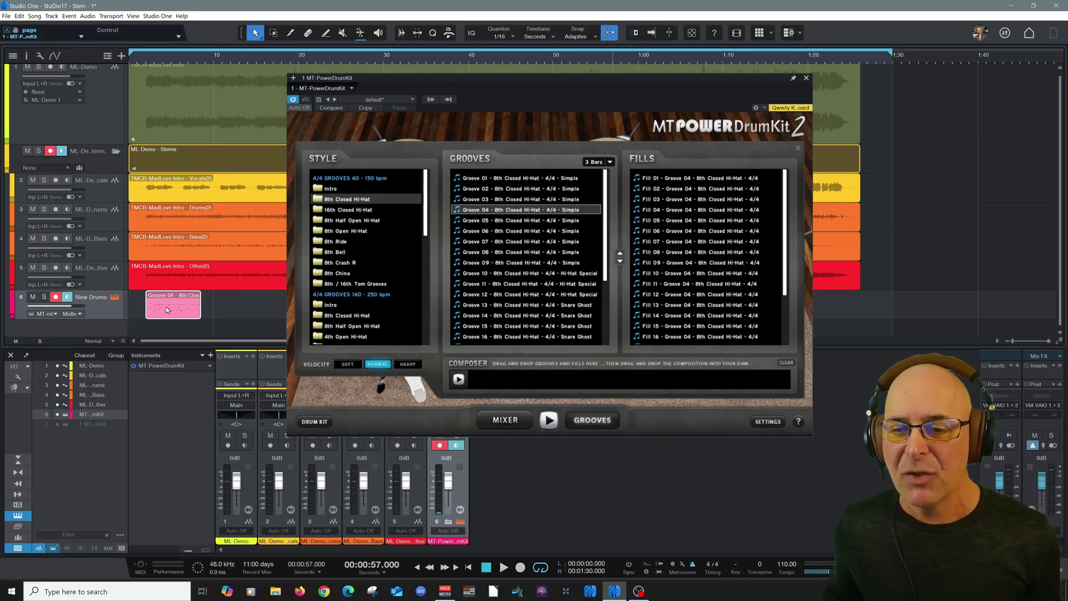
click(806, 78)
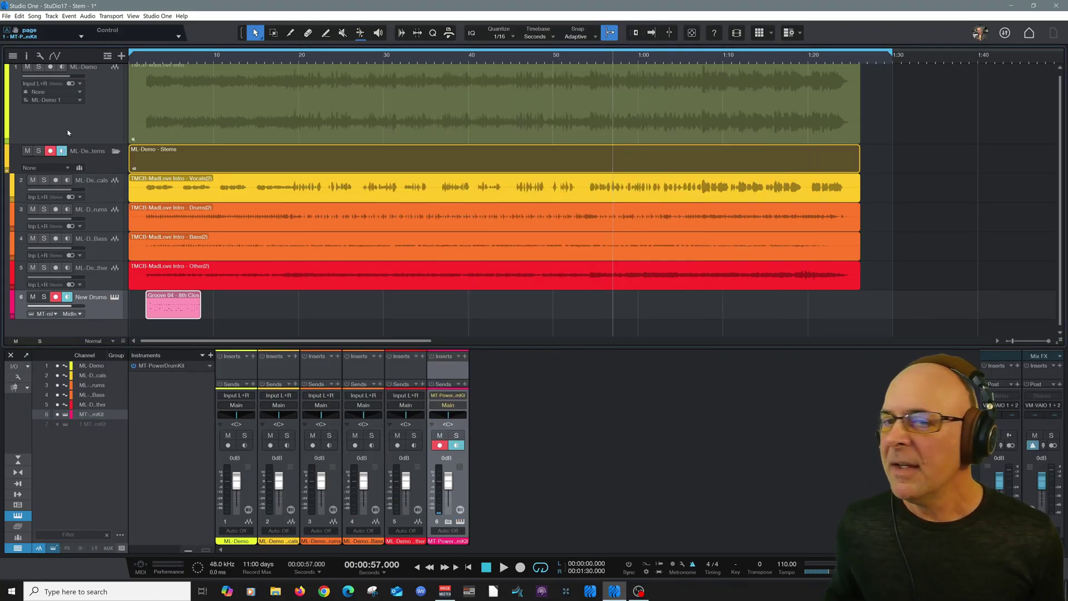
- Mute the Drums stem track and set the arrangement's track height to Medium
click(33, 210)
scroll(257, 262, down, 1)
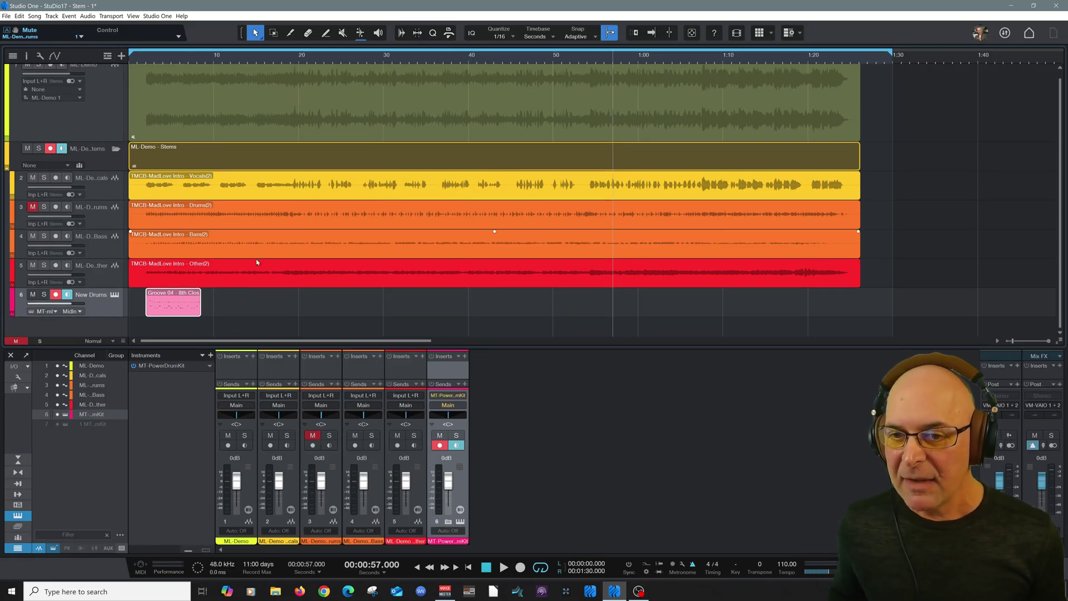
click(103, 341)
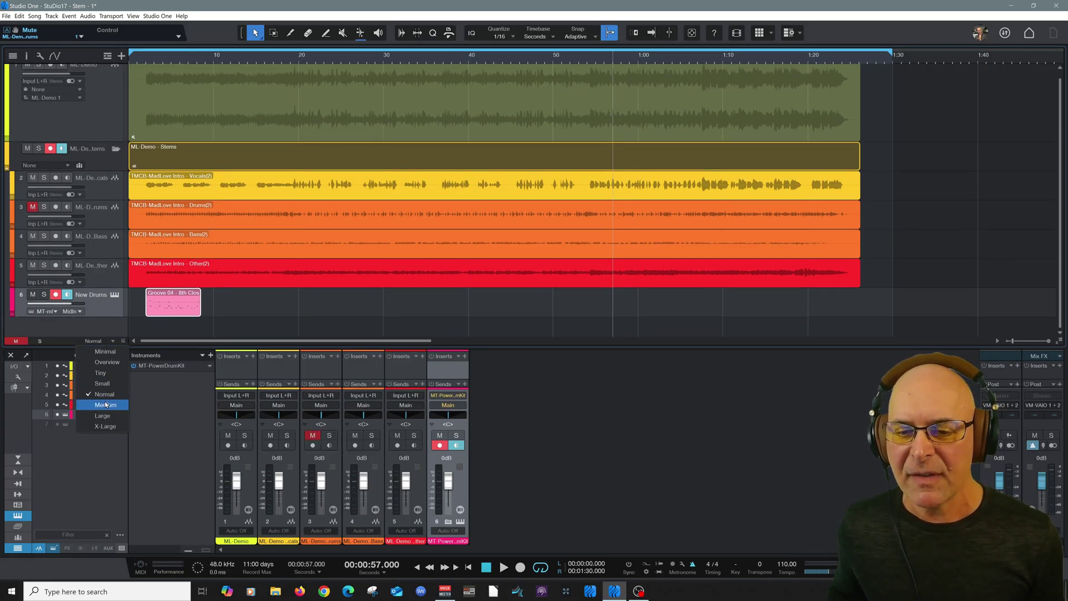
click(125, 390)
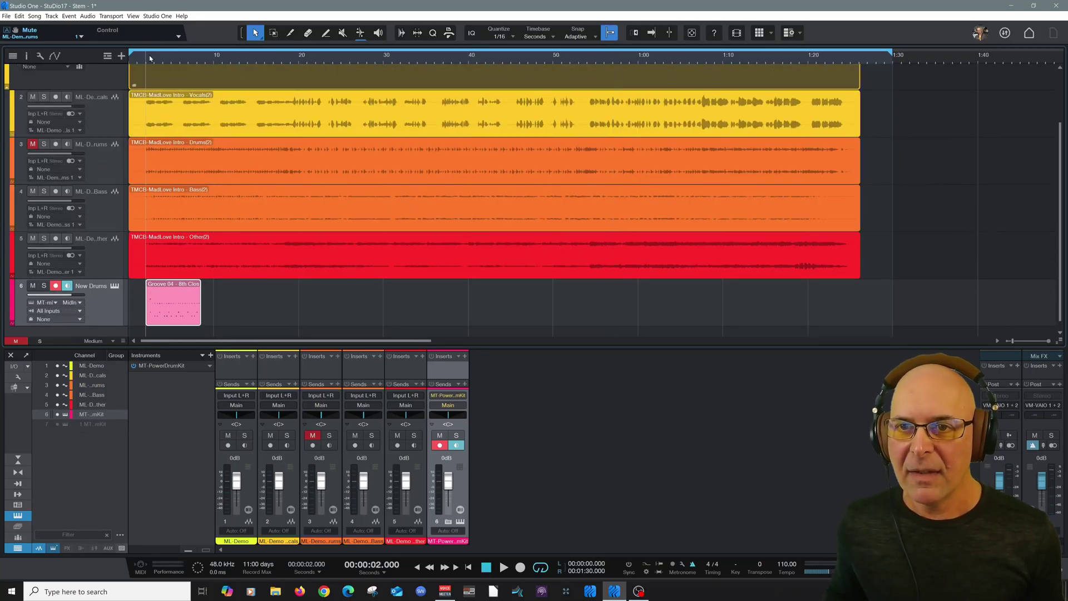
- Move the Groove 04 clip on the New Drums track so that it starts at 2.1 seconds
scroll(150, 58, up, 4)
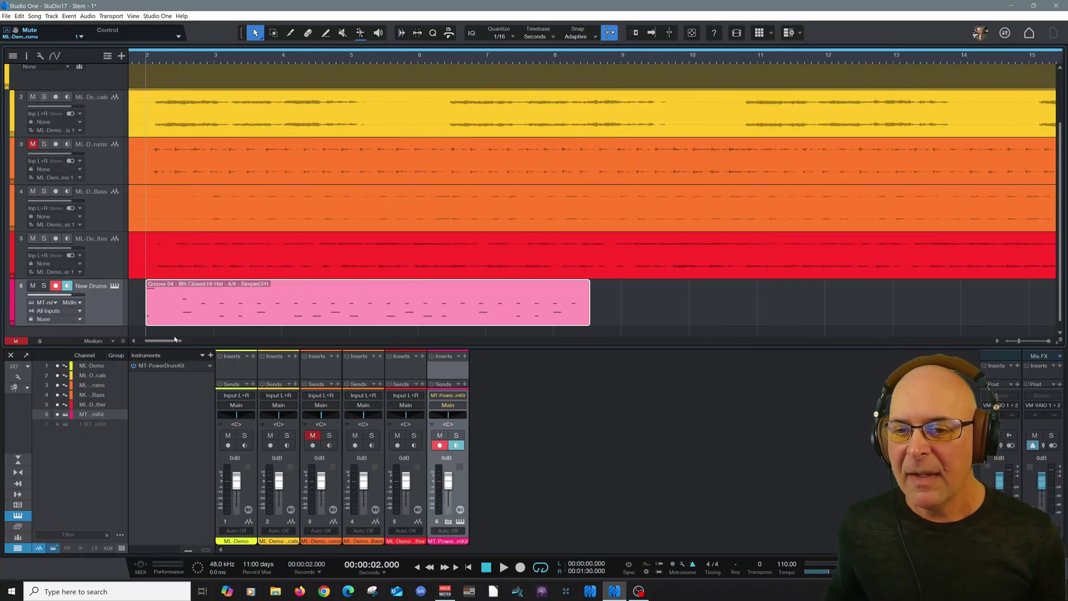
drag(172, 341, 155, 346)
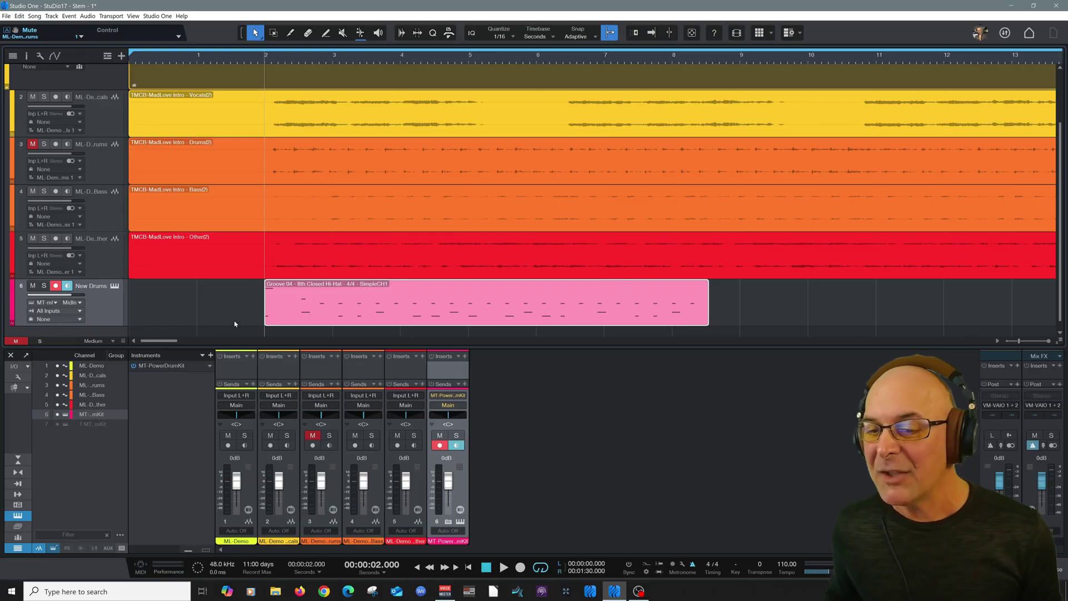
drag(299, 298, 306, 298)
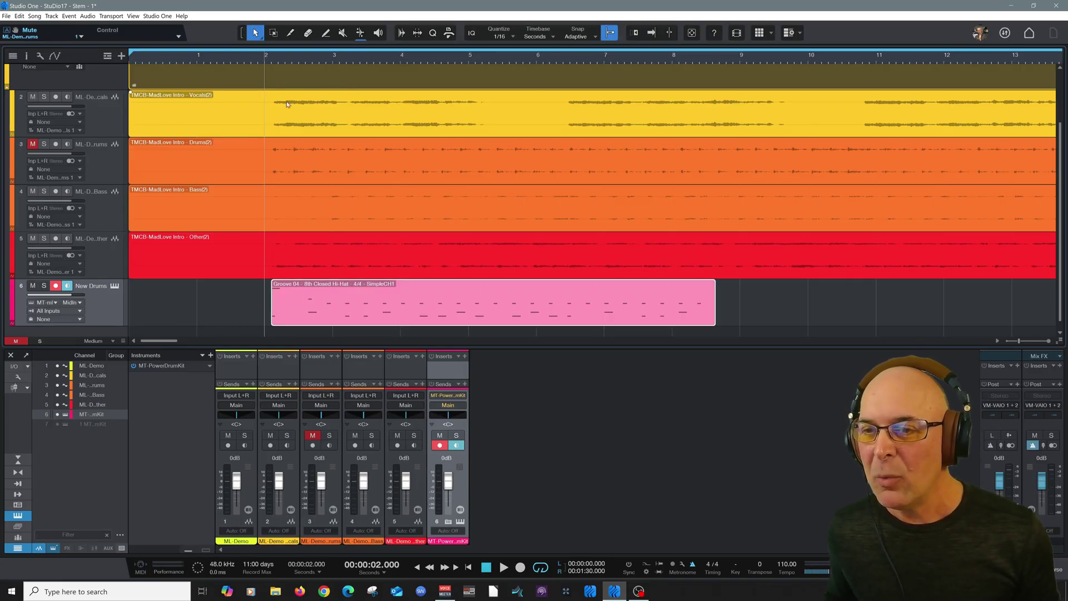
scroll(269, 64, up, 5)
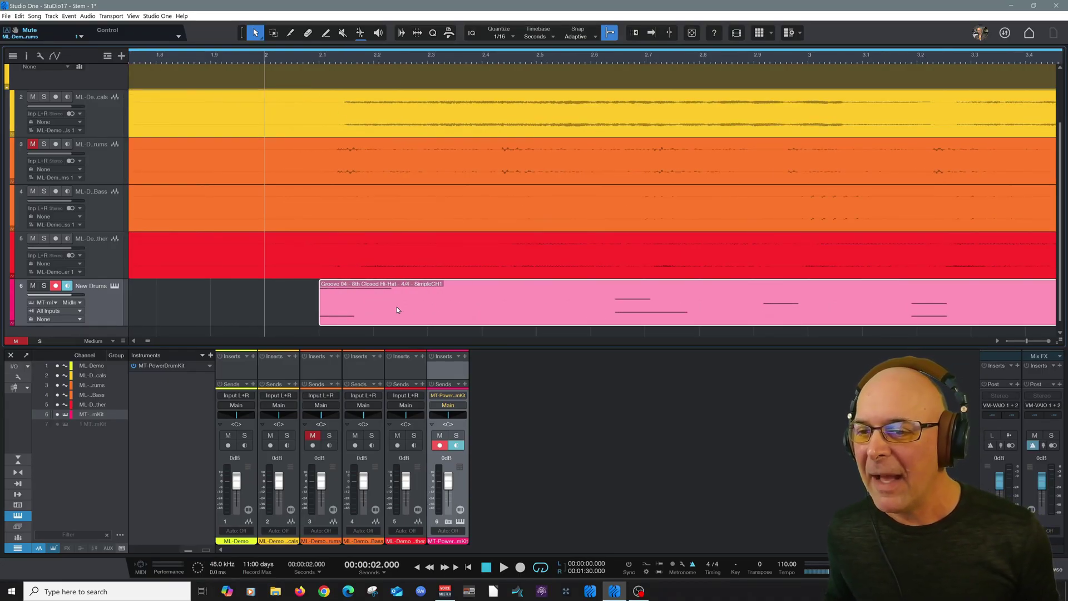
drag(397, 310, 408, 309)
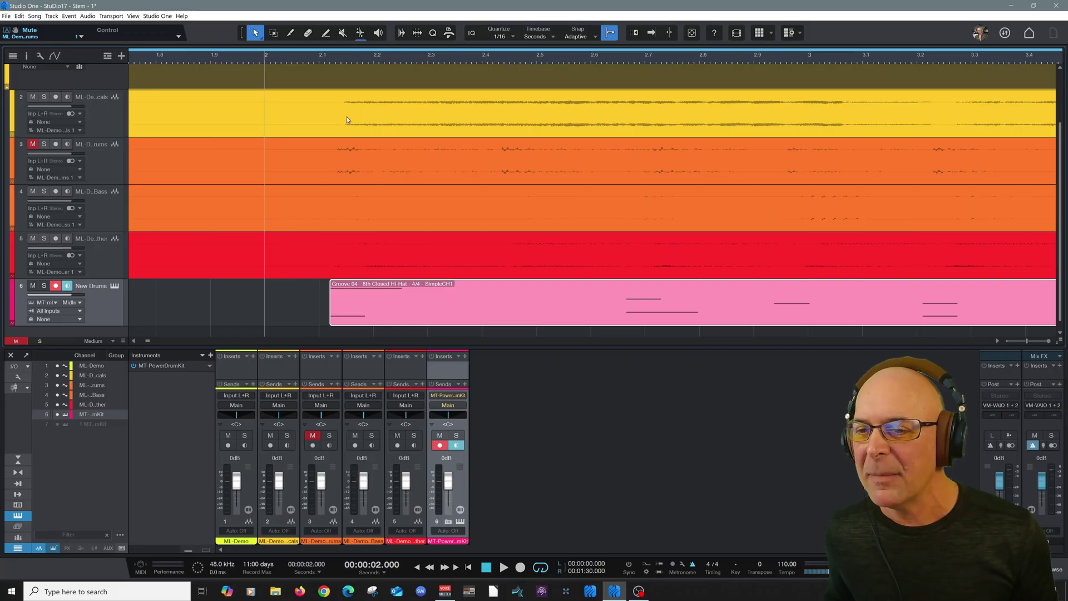
click(321, 60)
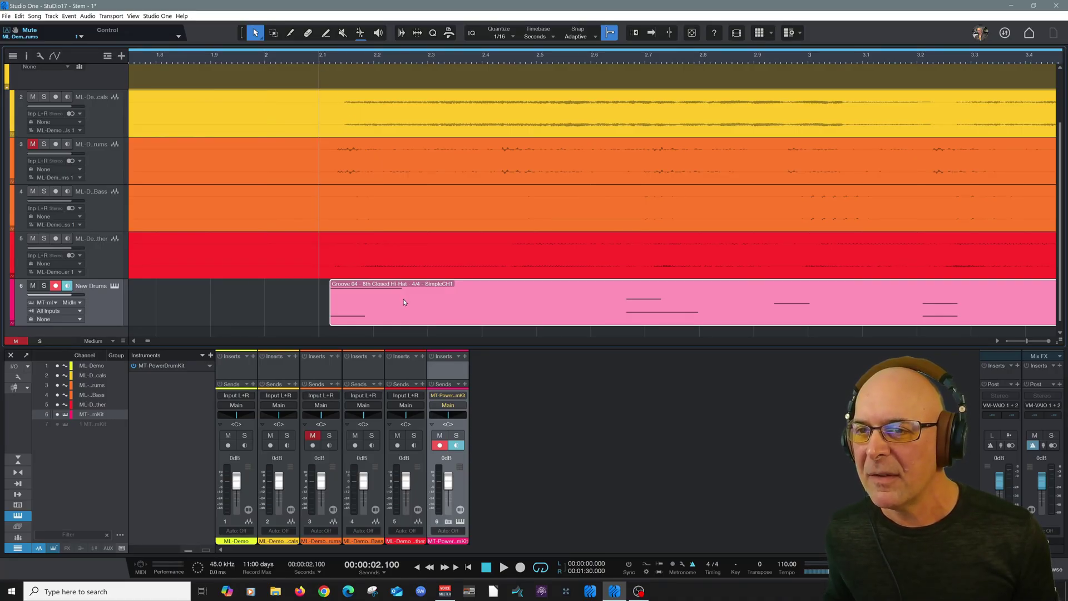
drag(404, 302, 391, 302)
key(w)
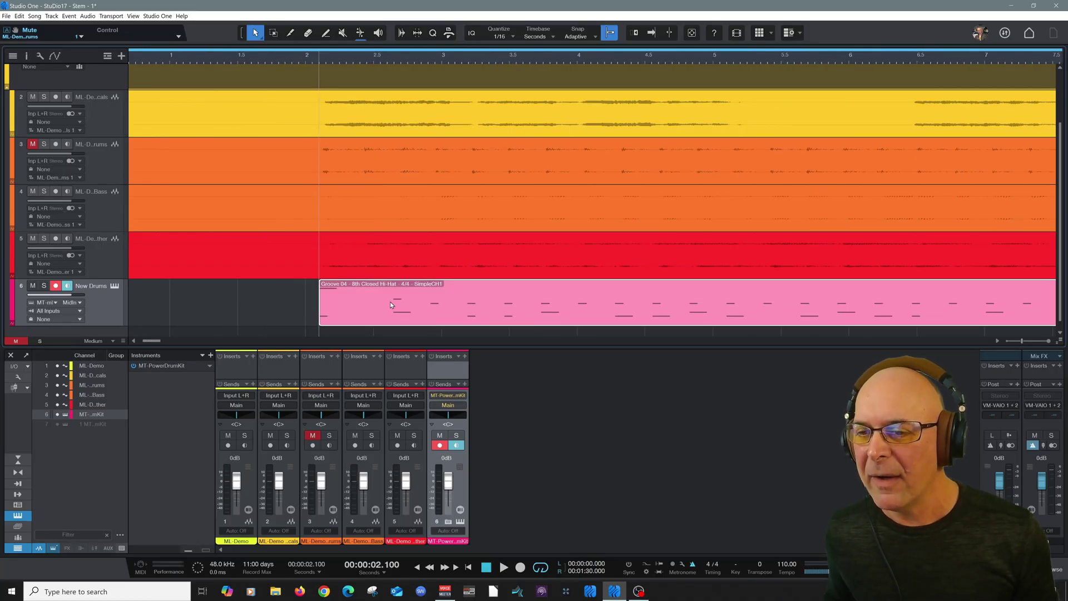
key(w)
key(w)
key(w)
key(w)
key(w)
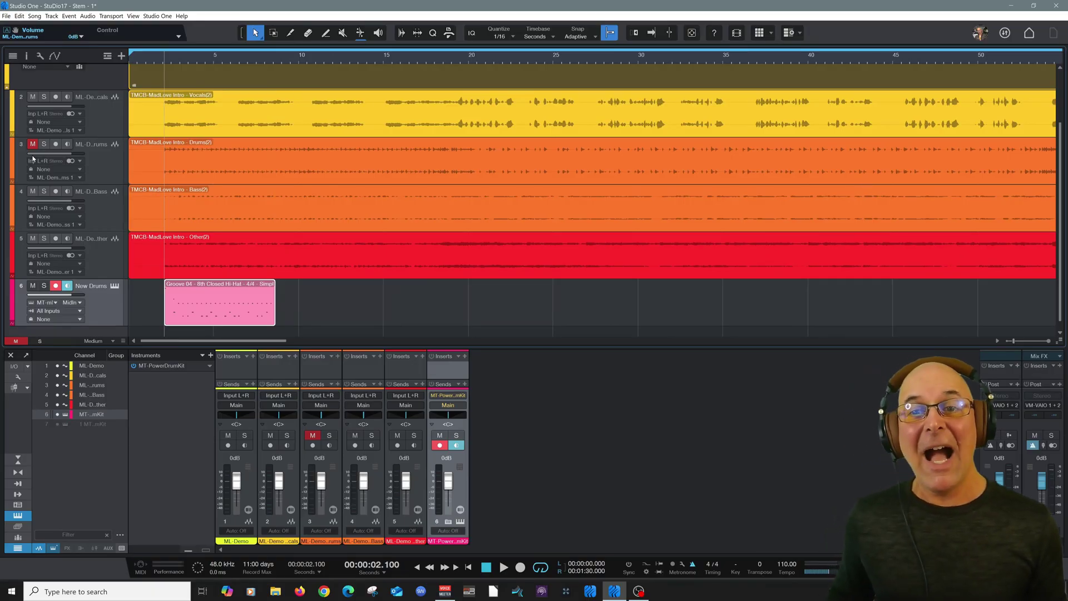
- Play the song from the start to hear the new drum groove with the vocals, bass and other stems
mouse_move(33, 159)
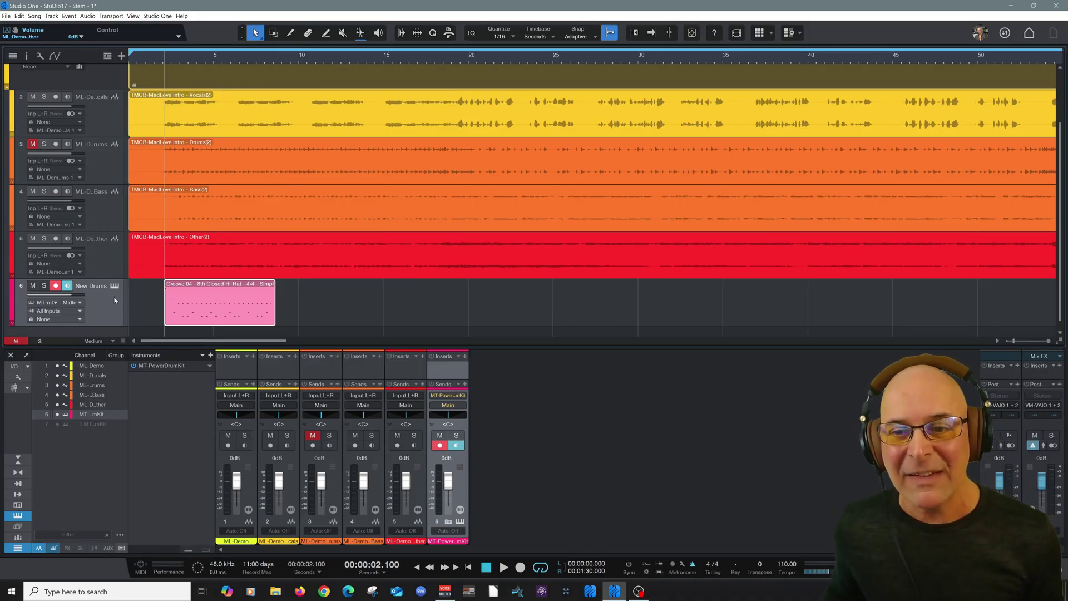
click(488, 566)
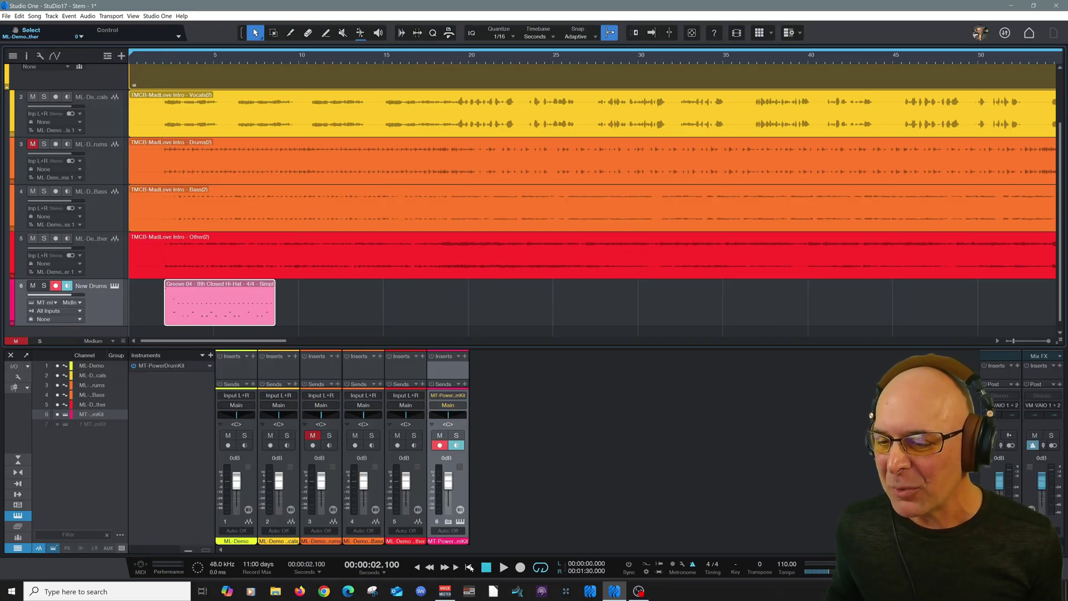
key(space)
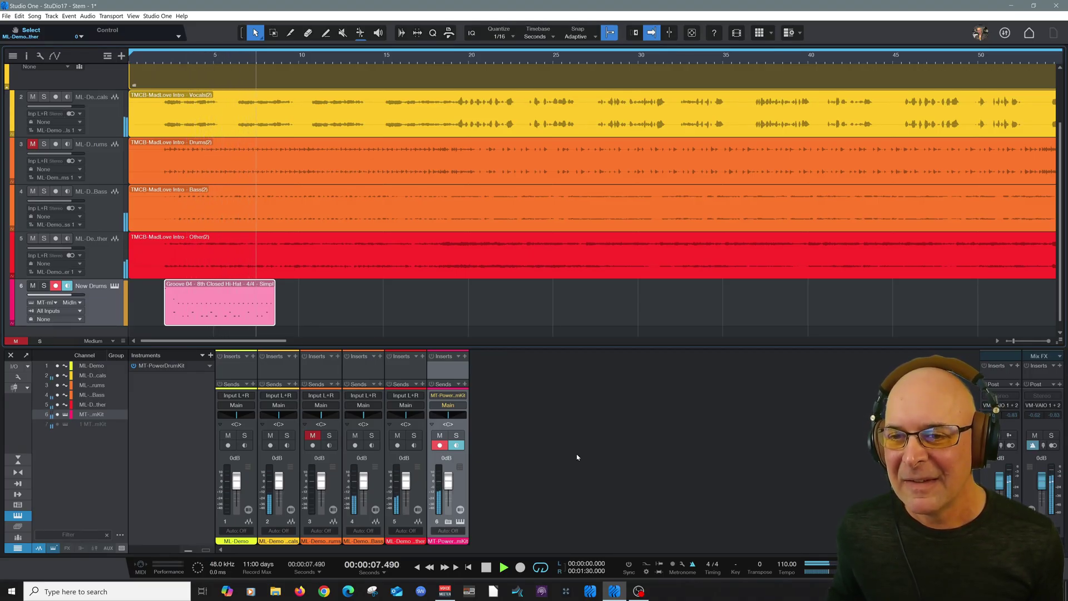
key(space)
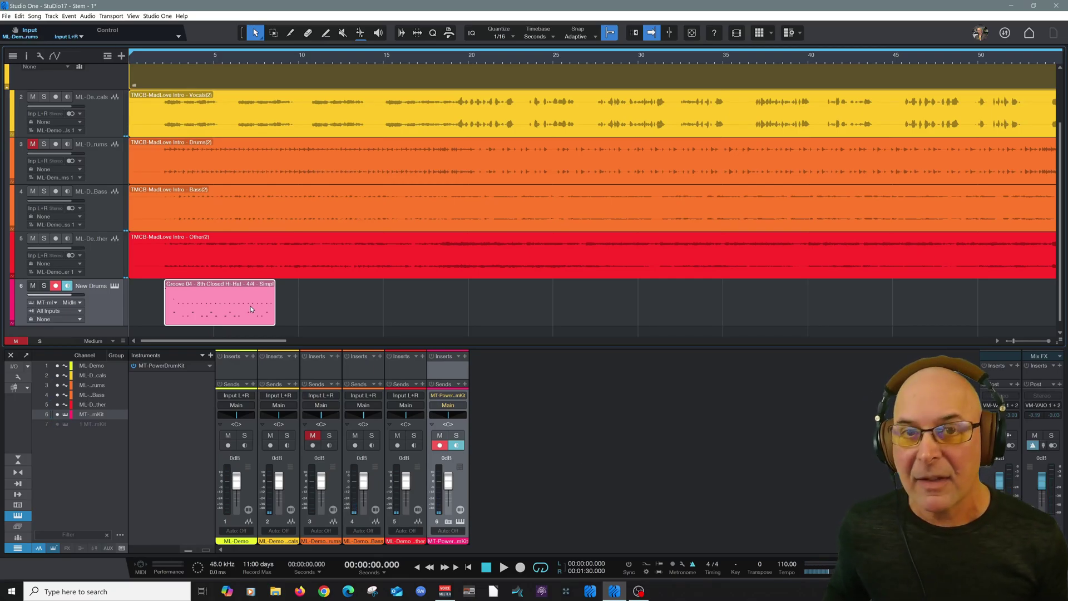
- Duplicate the Groove 04 clip twice, end to end, on the New Drums track
key(d)
key(d)
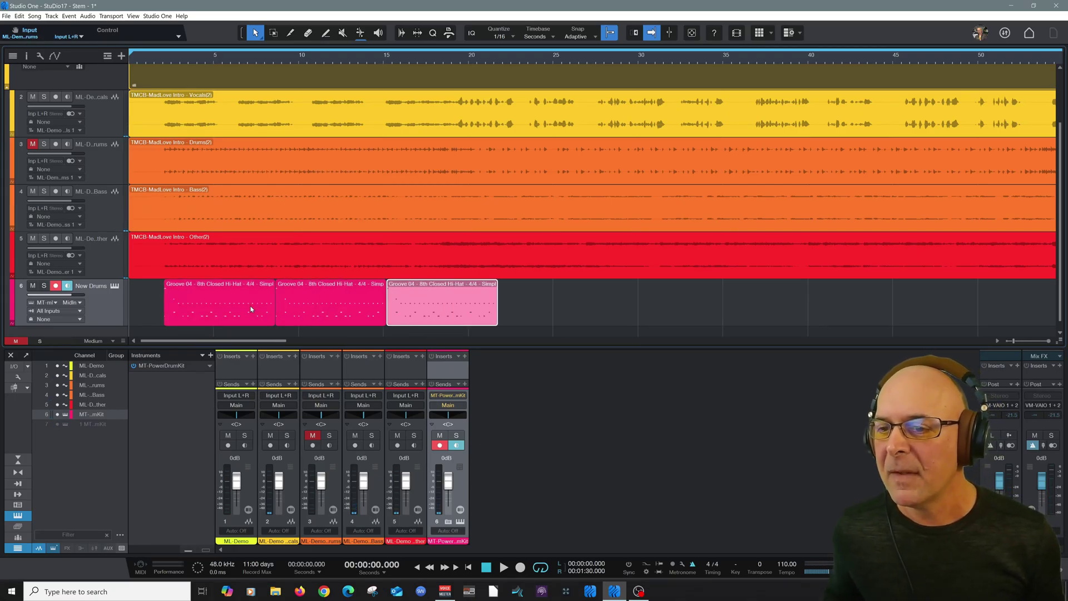
- Disarm and mute New Drums, unmute the Drums stem, and listen to the song from the start
click(55, 286)
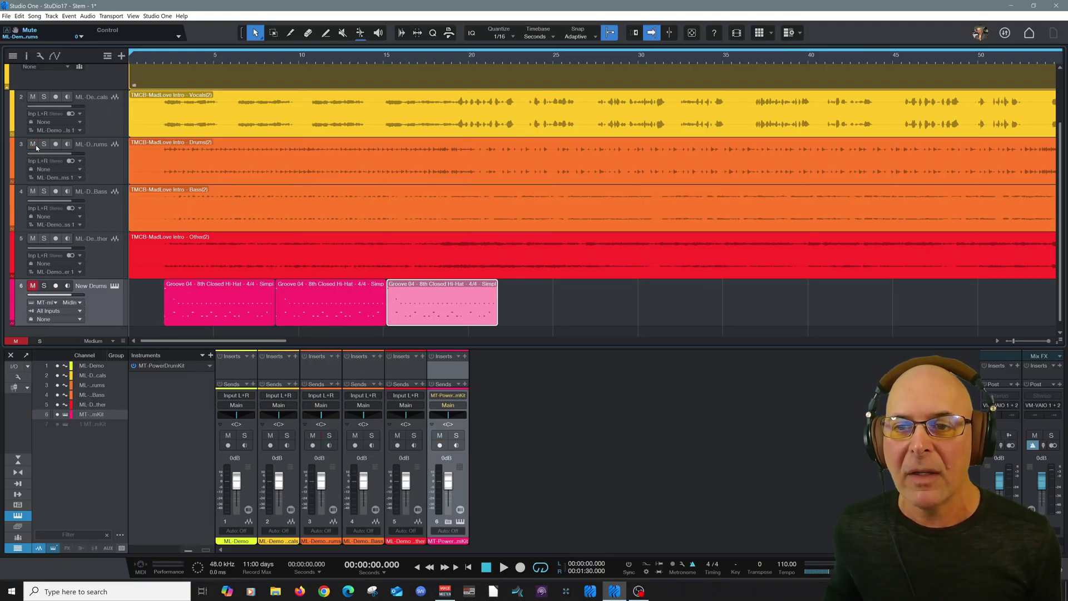
key(space)
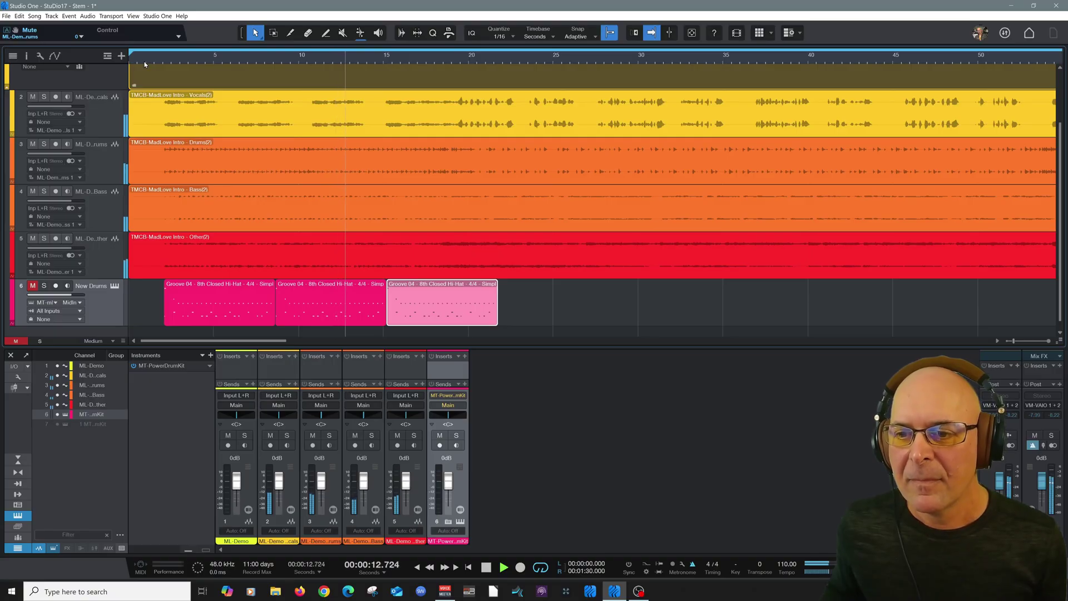
key(space)
- Unmute New Drums, mute the Bass stem, and play the song from the start with both drum tracks
click(34, 287)
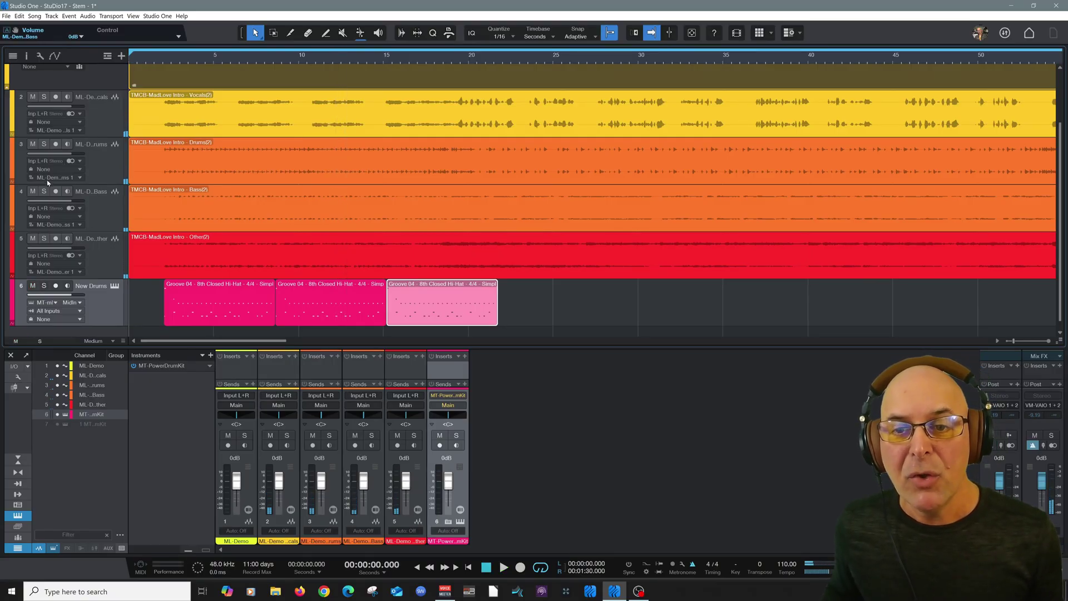
click(32, 191)
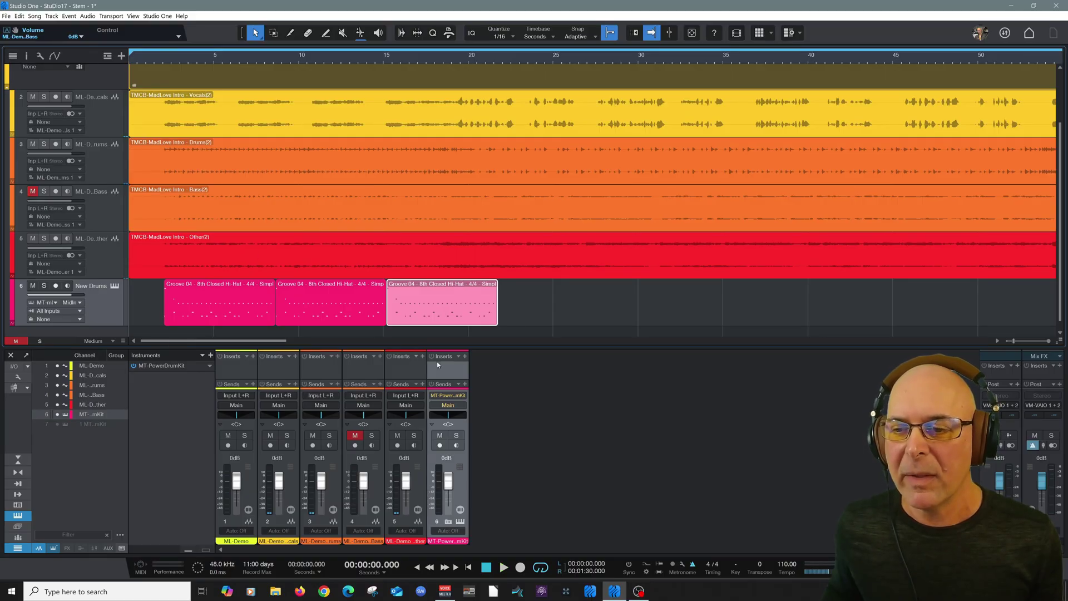
key(space)
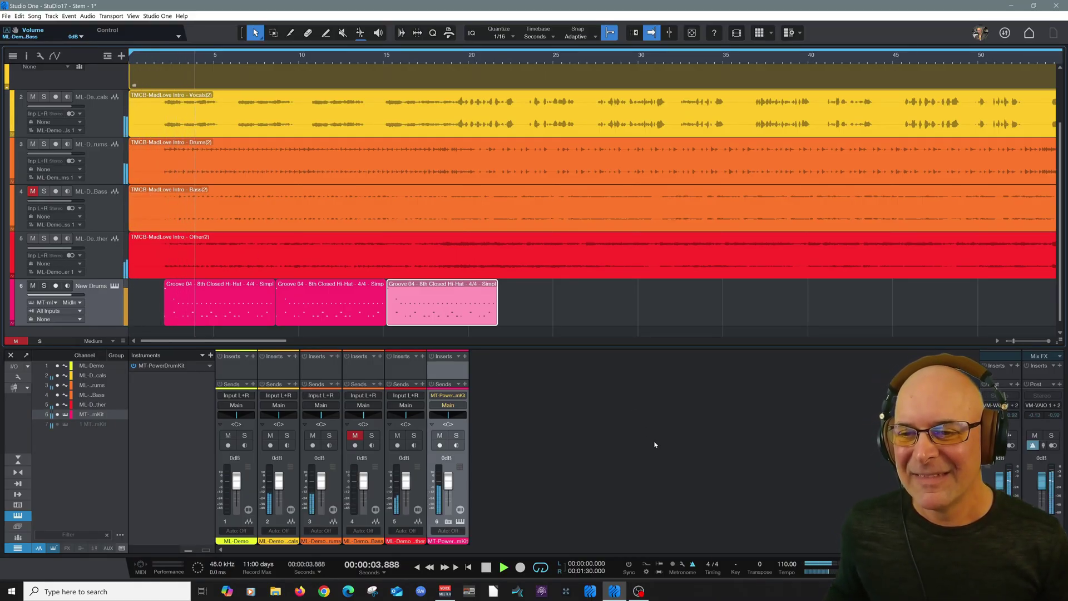
click(613, 314)
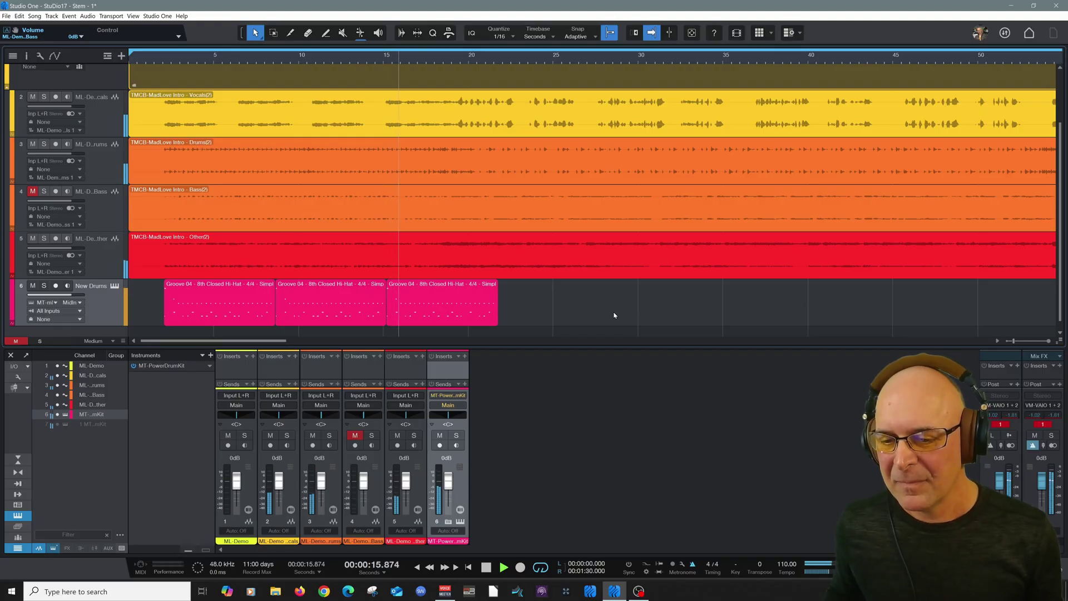
key(space)
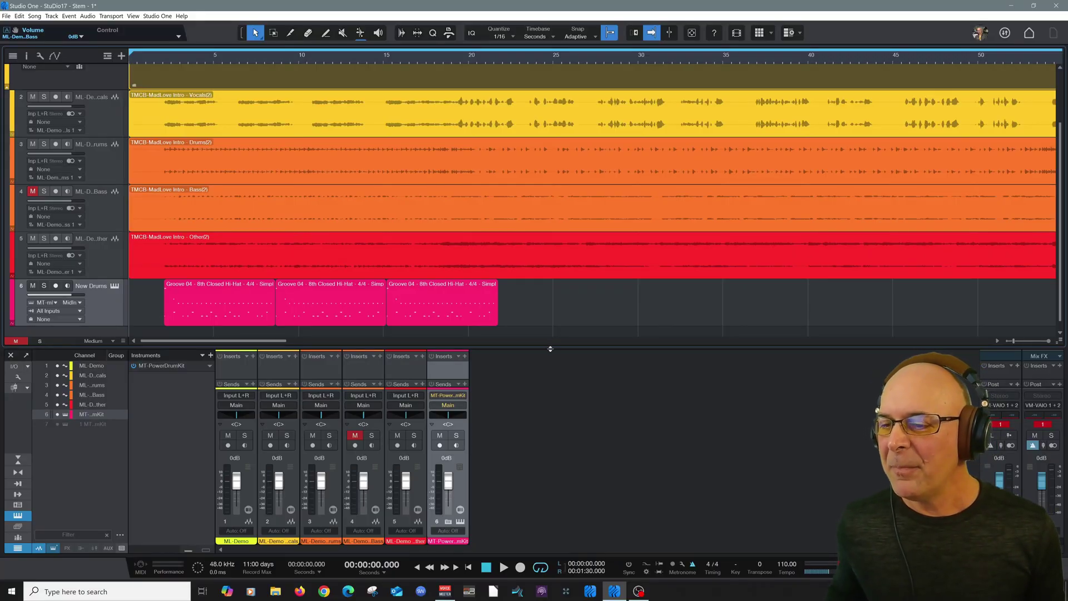
- Enlarge the mixer area, listen to the soloed Drums stem from 21 seconds, and clear the solo
drag(550, 347, 550, 284)
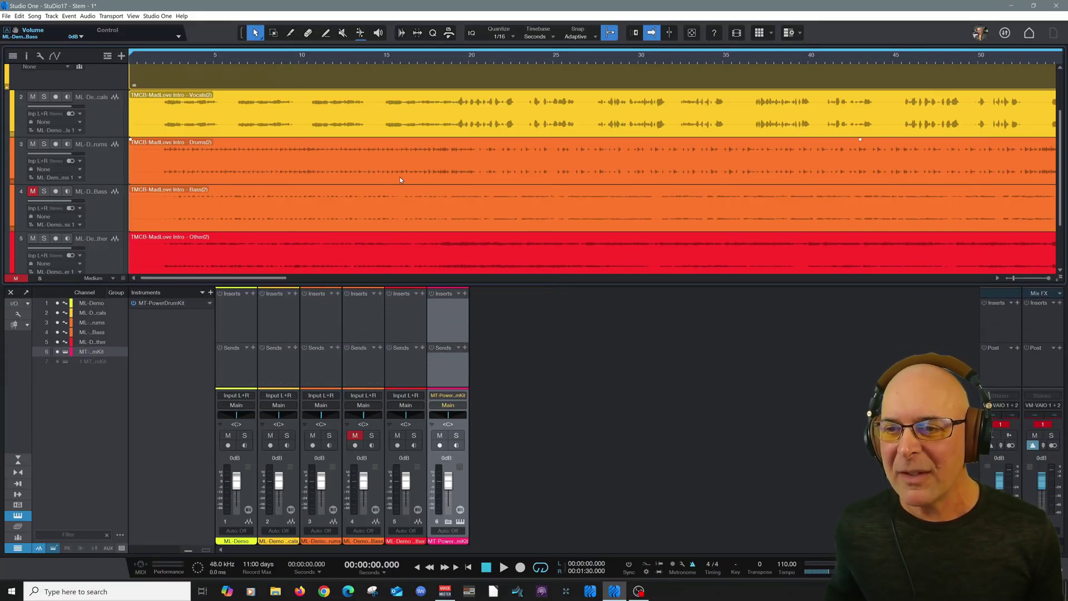
scroll(399, 175, down, 2)
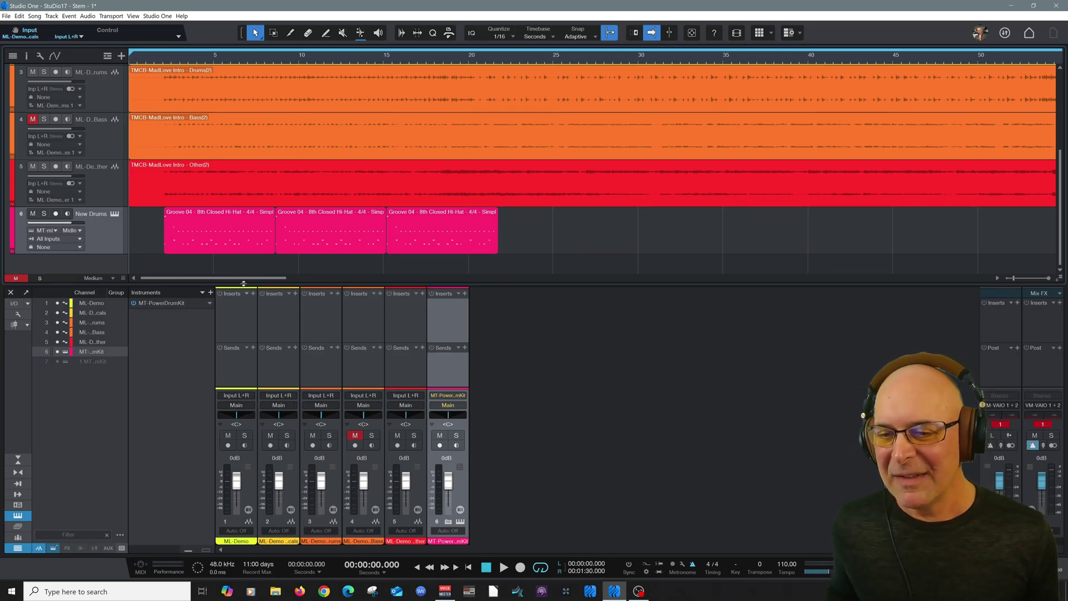
click(45, 72)
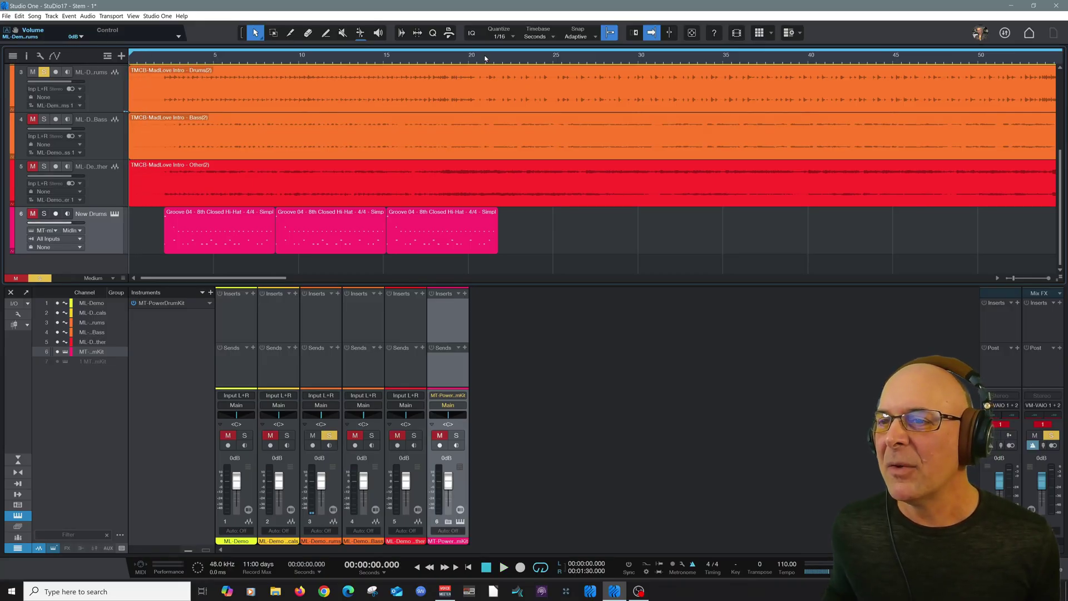
click(485, 58)
key(space)
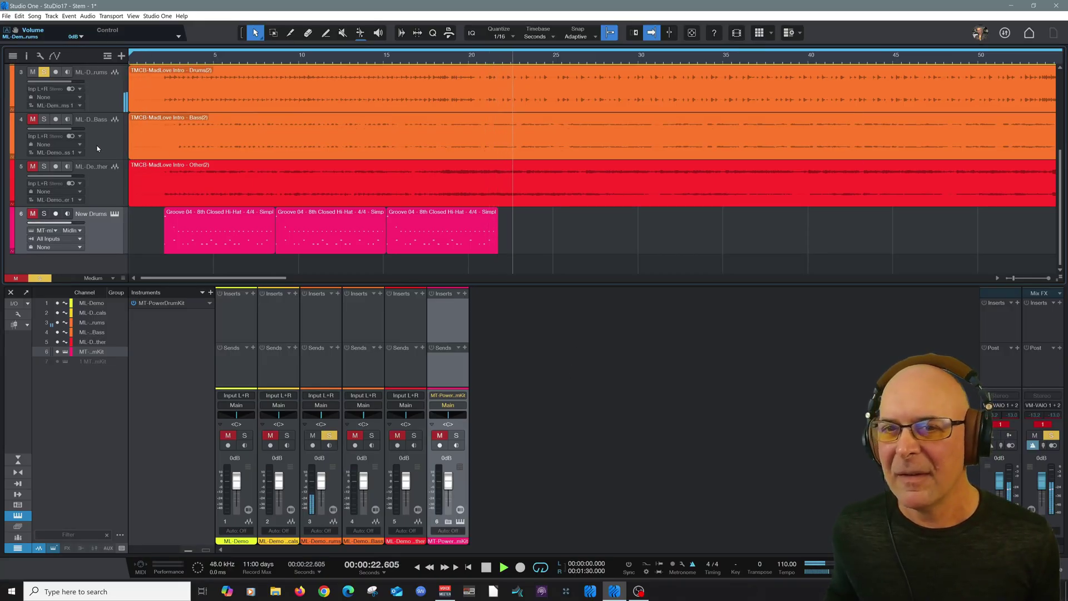
key(space)
click(44, 72)
- Mute the Drums stem track and select the Bass stem track
scroll(57, 195, up, 3)
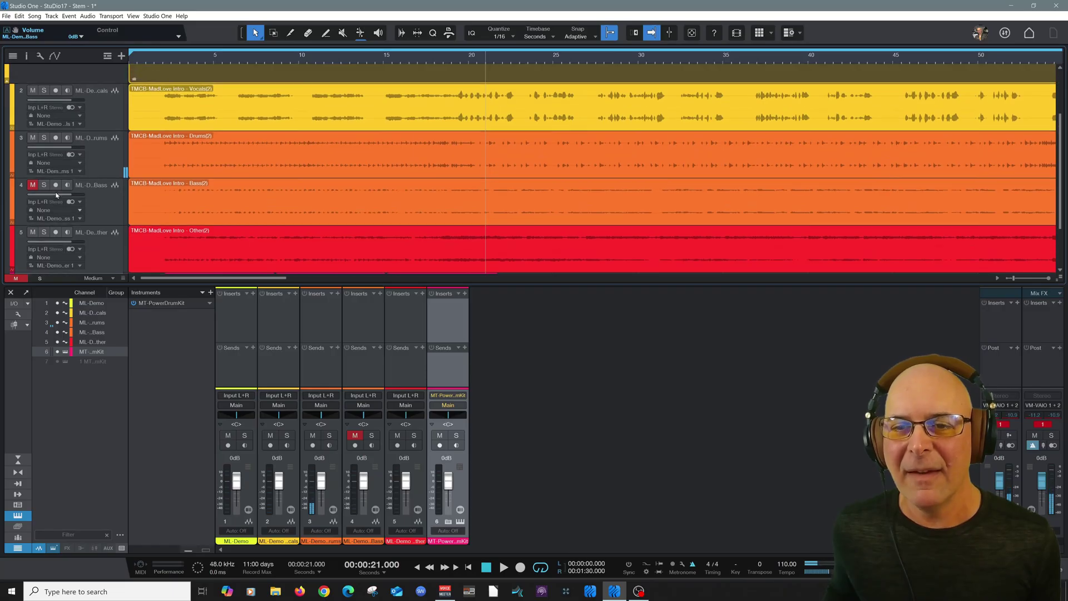
scroll(56, 195, up, 1)
click(35, 208)
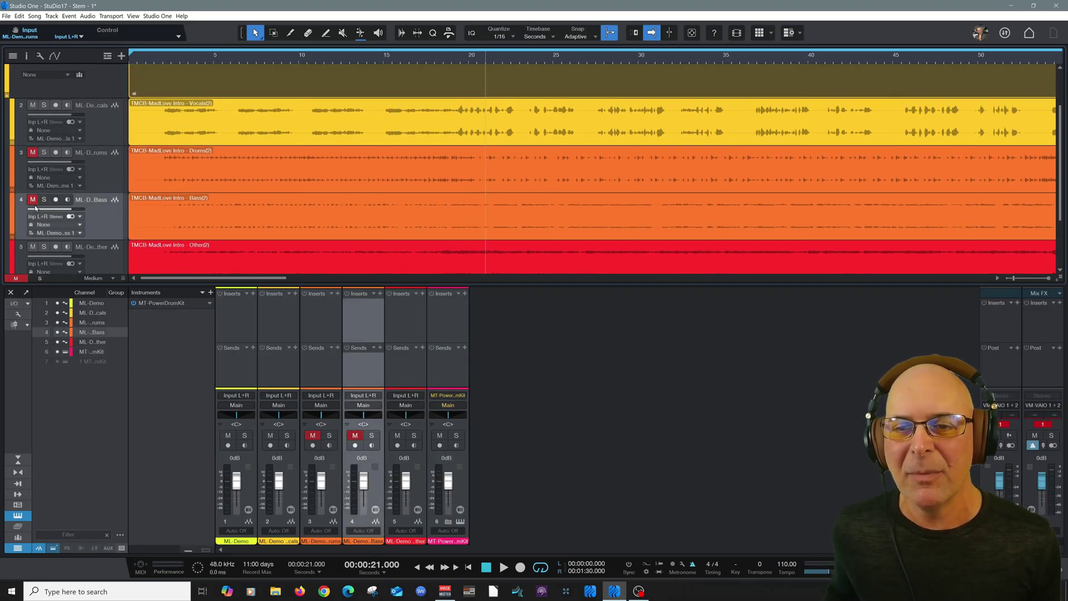
- Unmute the Bass stem, then solo the Vocals stem and listen to it from 23 seconds
click(33, 200)
click(44, 105)
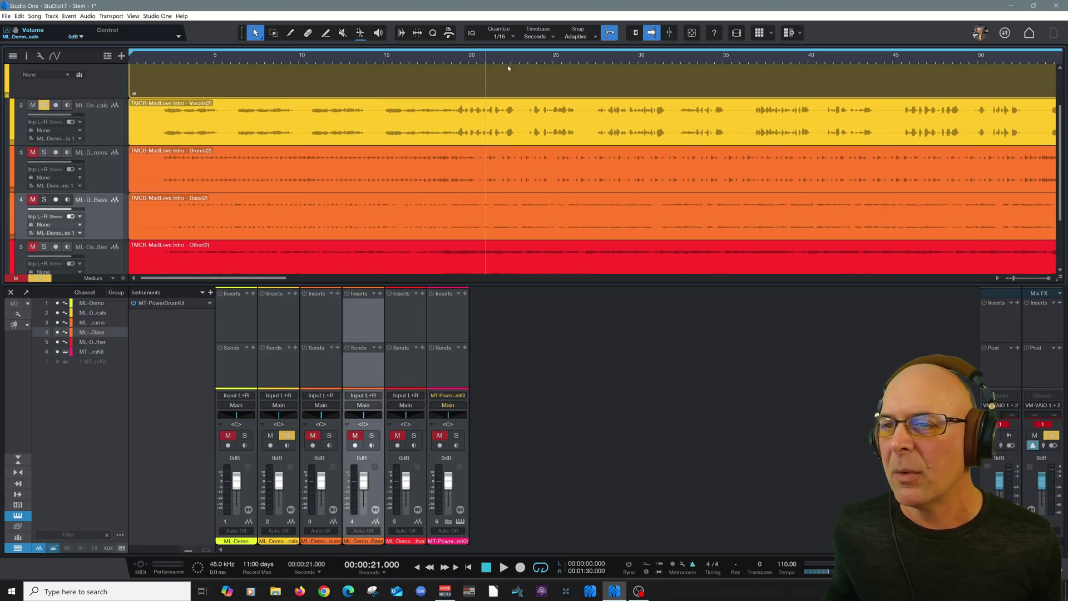
click(522, 58)
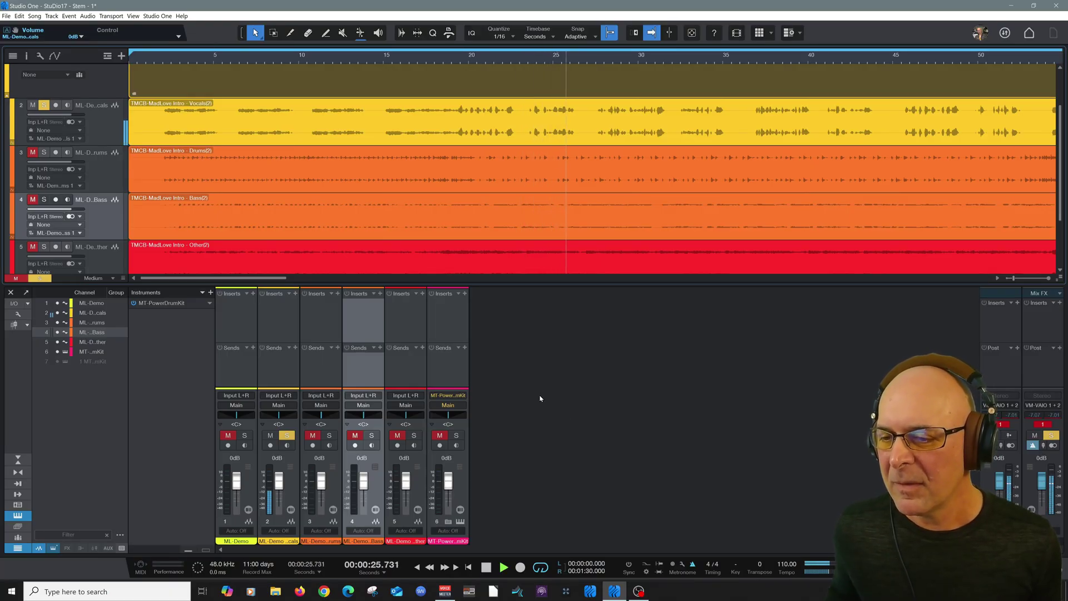
key(space)
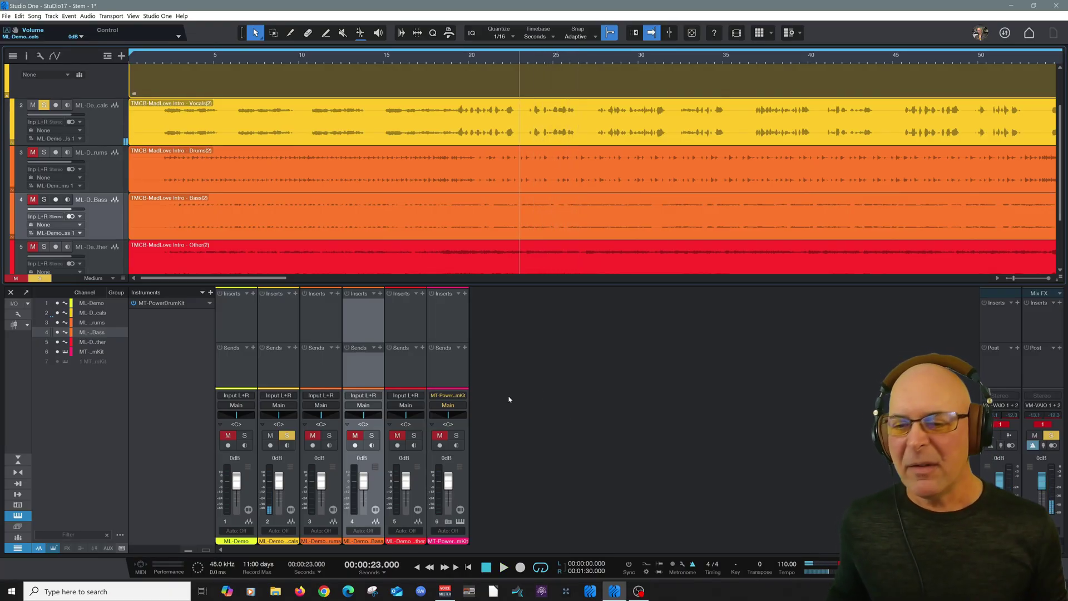
- Add an FX channel send to the Vocals stem and place the FX channel between the Drums and Bass channels
click(294, 348)
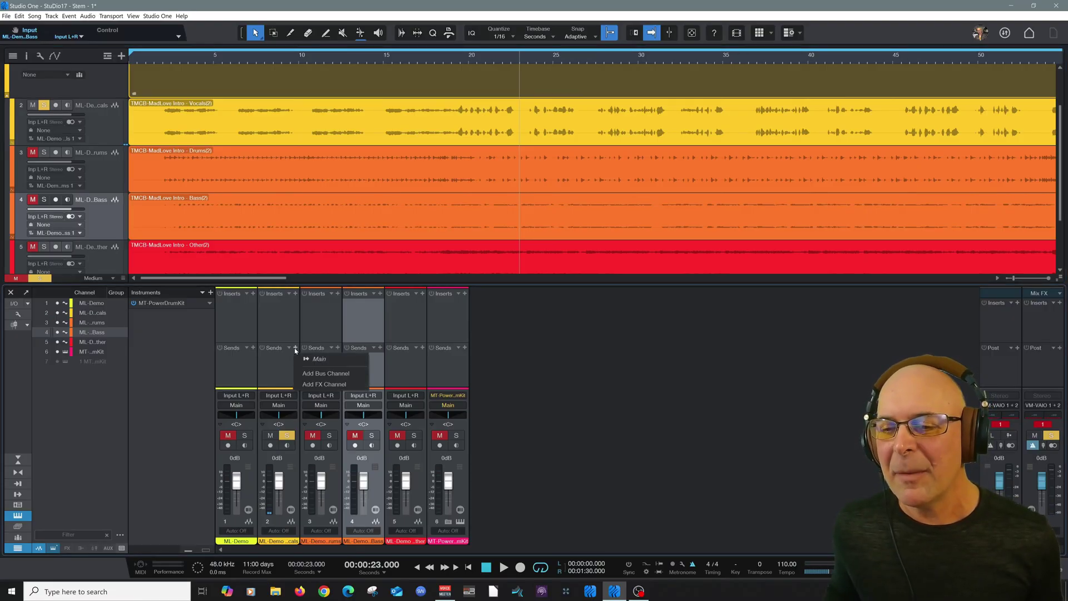
click(312, 384)
drag(412, 542, 364, 542)
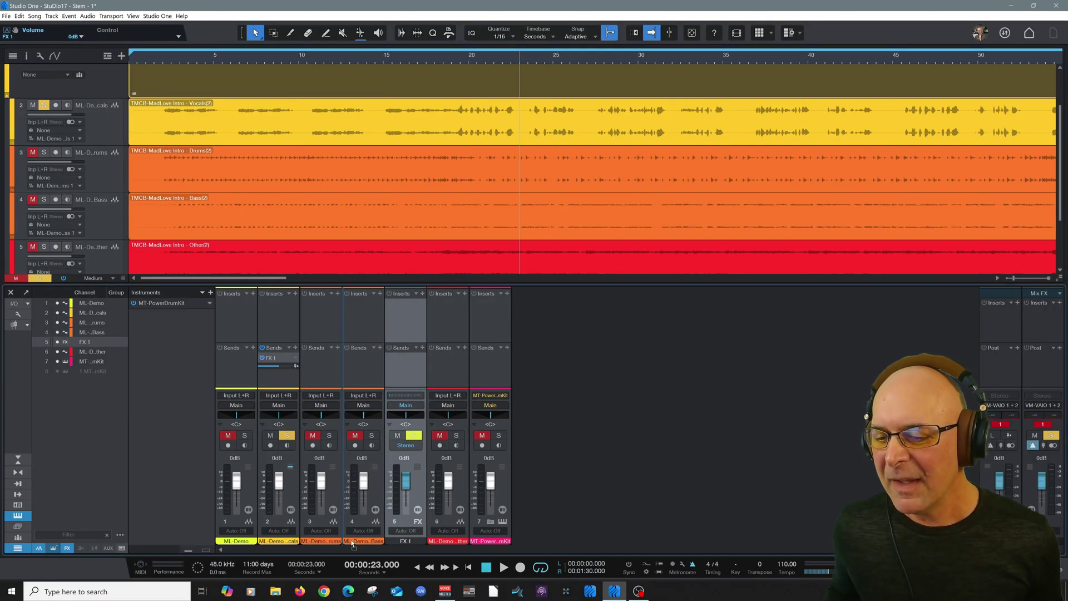
- Insert the PreSonus Mixverb reverb on the FX 1 channel
click(380, 293)
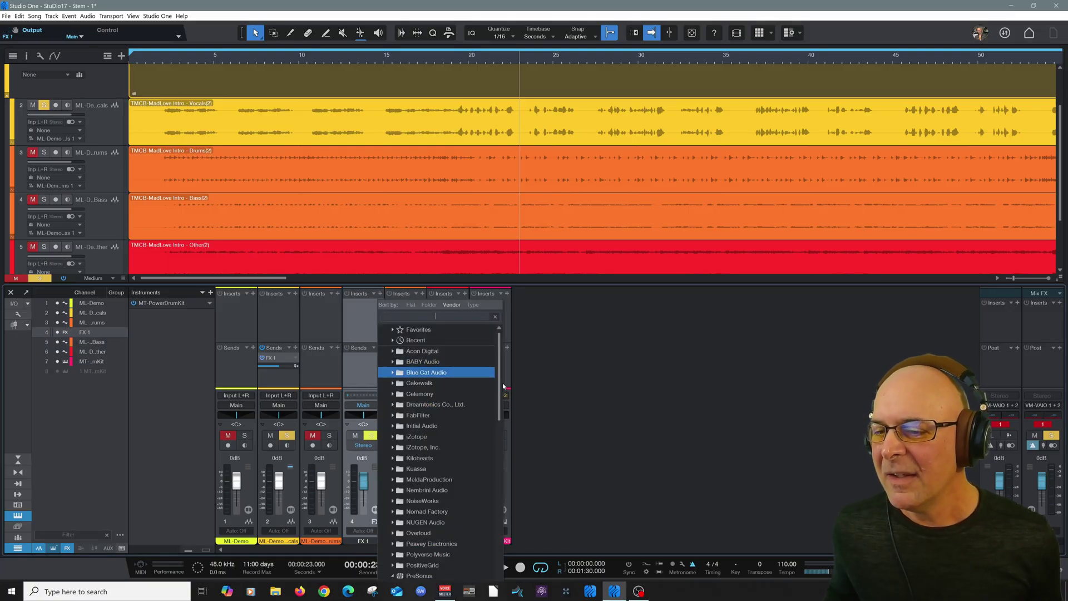
scroll(439, 434, down, 10)
scroll(442, 447, down, 9)
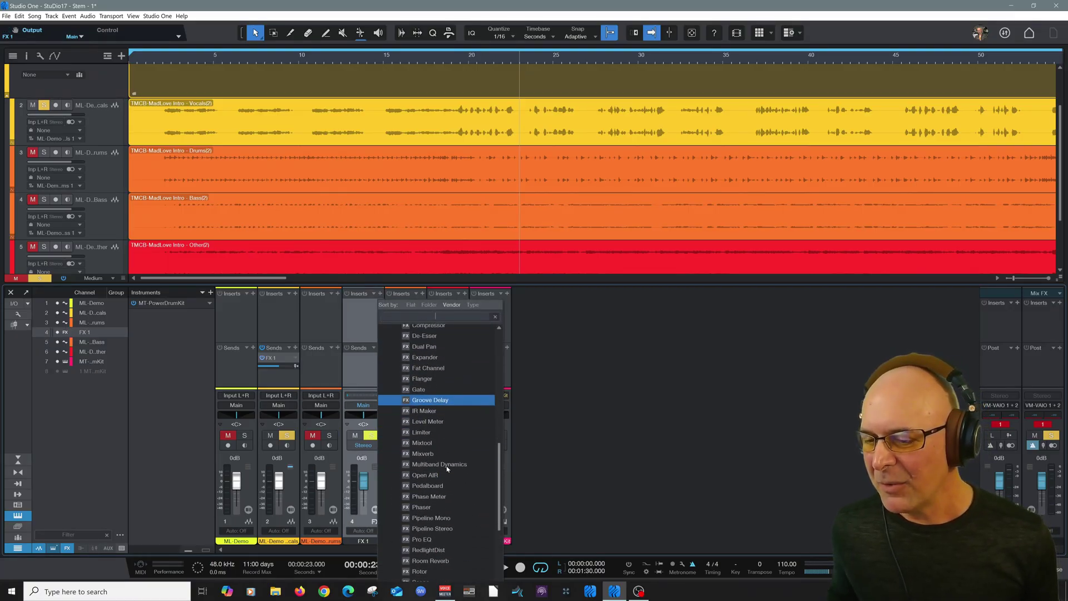
click(433, 453)
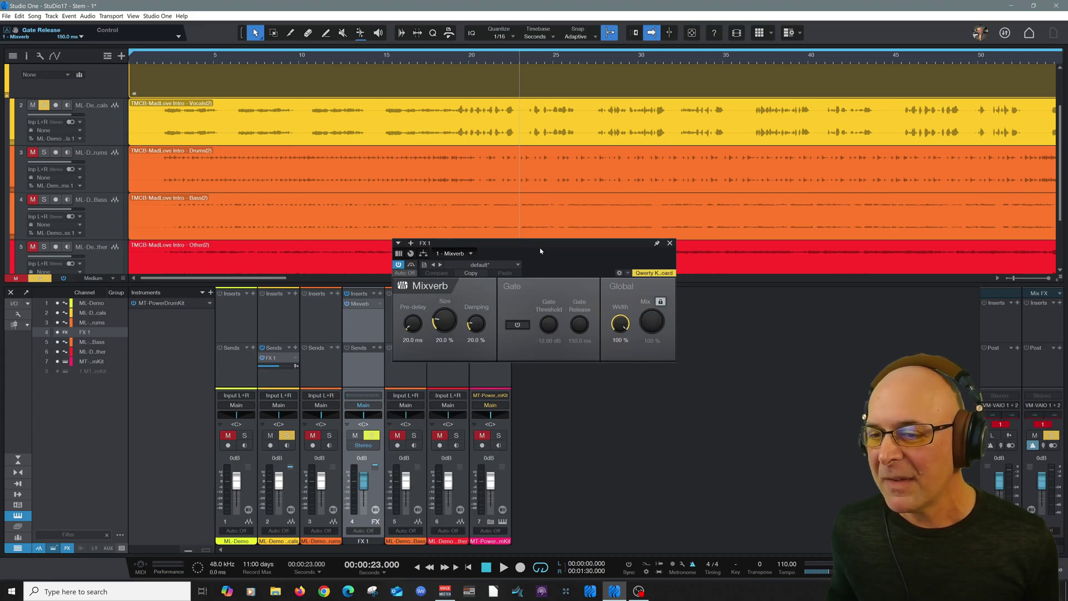
- Move the Mixverb window clear of the mixer and load the Vocals Echo preset
drag(541, 248, 553, 165)
click(515, 178)
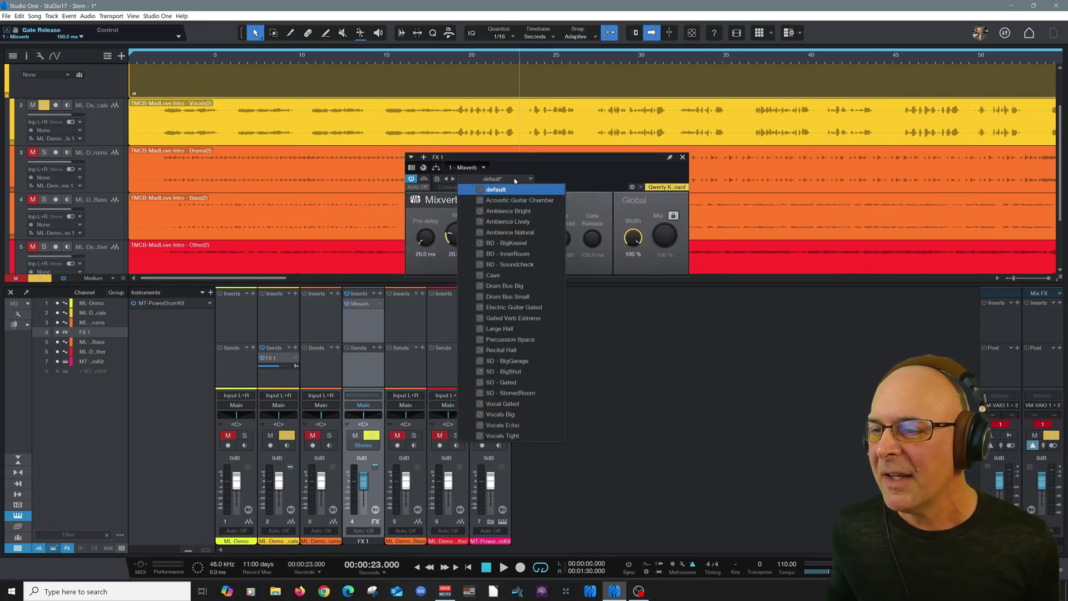
click(509, 427)
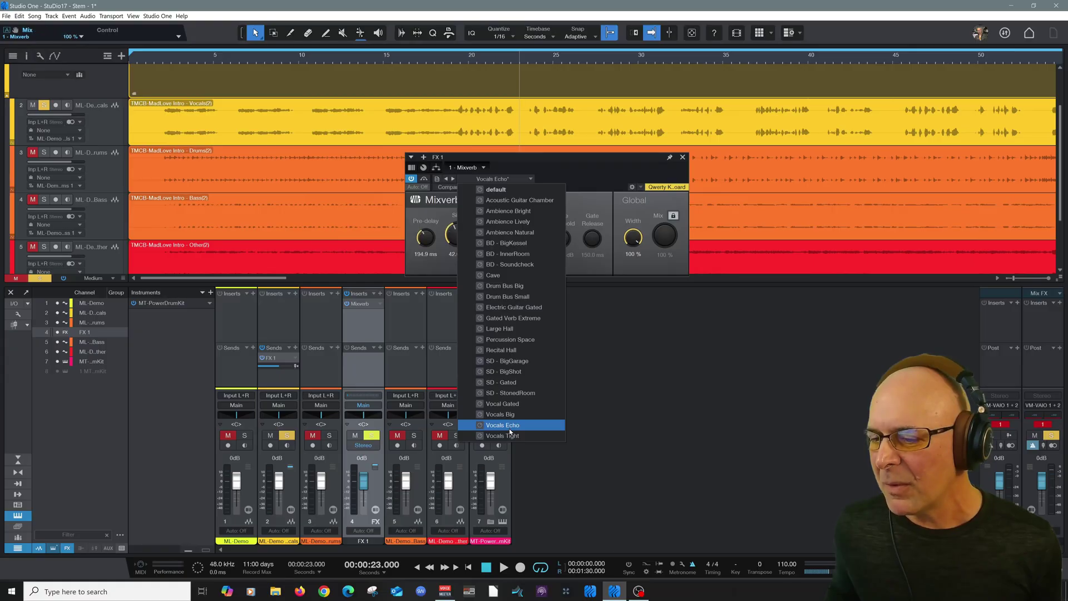
click(676, 405)
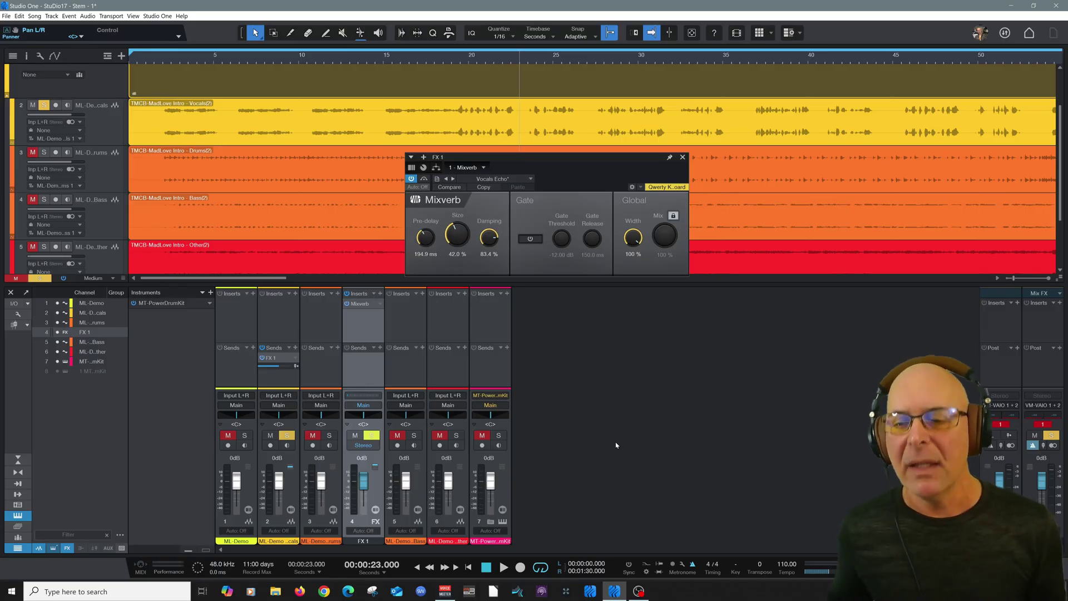
- Reduce the Mixverb mix to 16% while playing the soloed vocals
key(space)
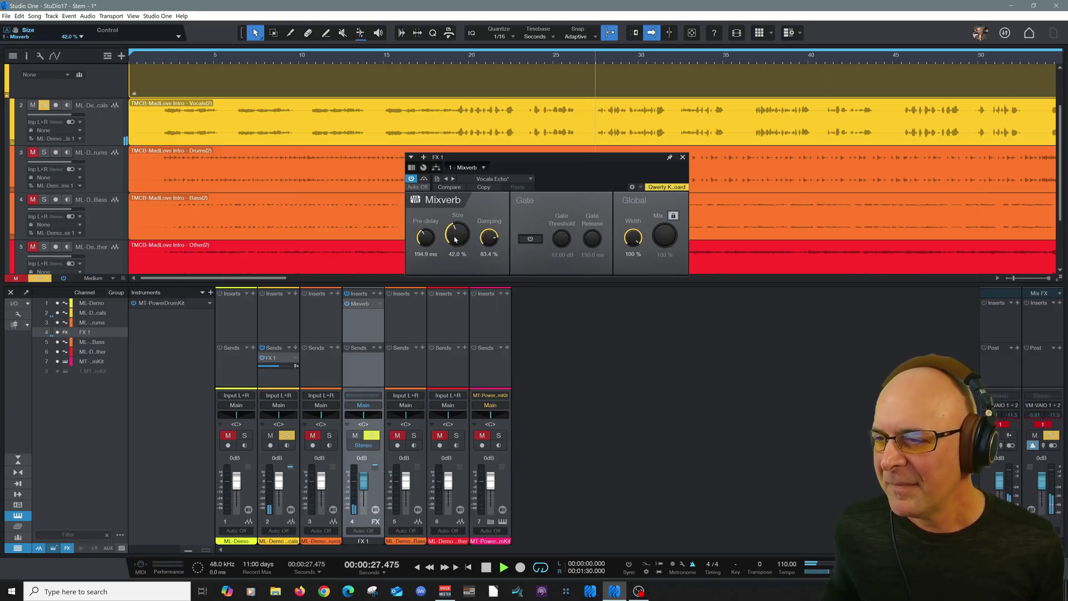
drag(668, 232, 663, 308)
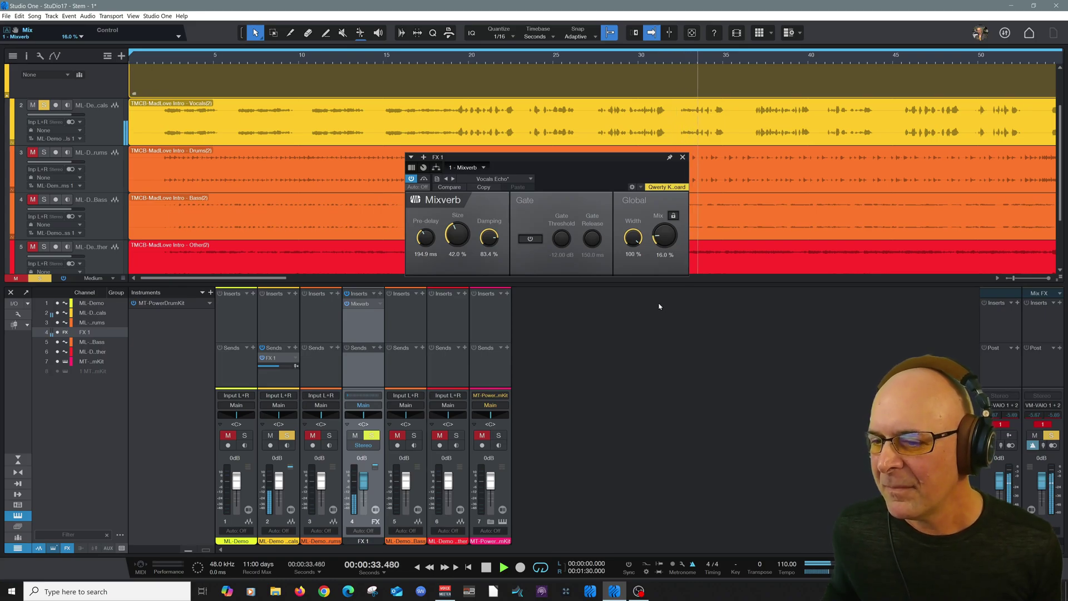
key(space)
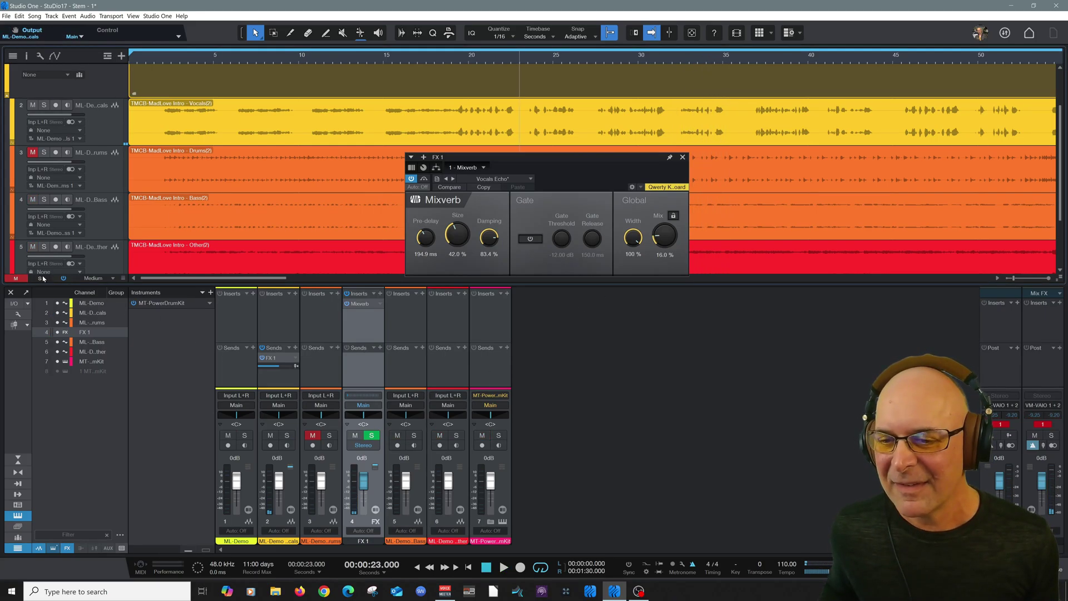
- Play the unsoloed song from 23 seconds with the Drums stem muted, toggling that mute off and on between playbacks
key(space)
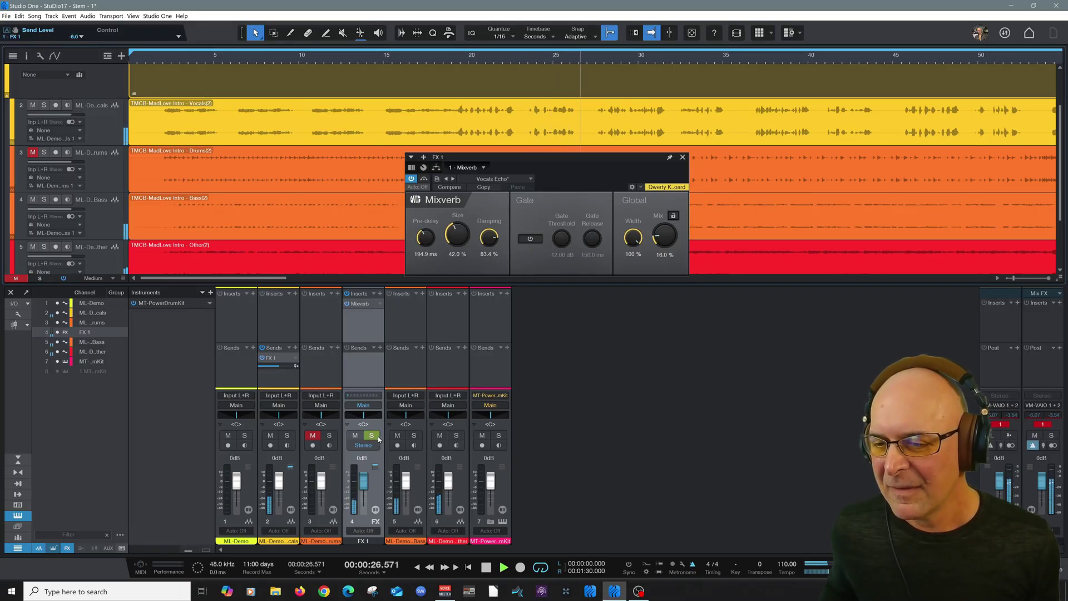
key(space)
click(33, 154)
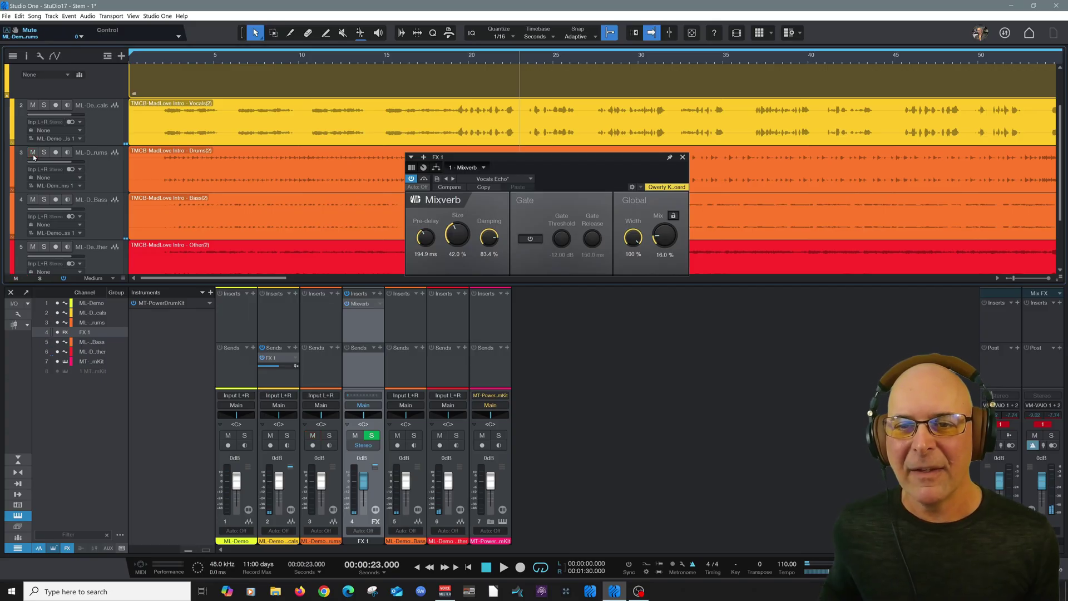
click(33, 154)
key(space)
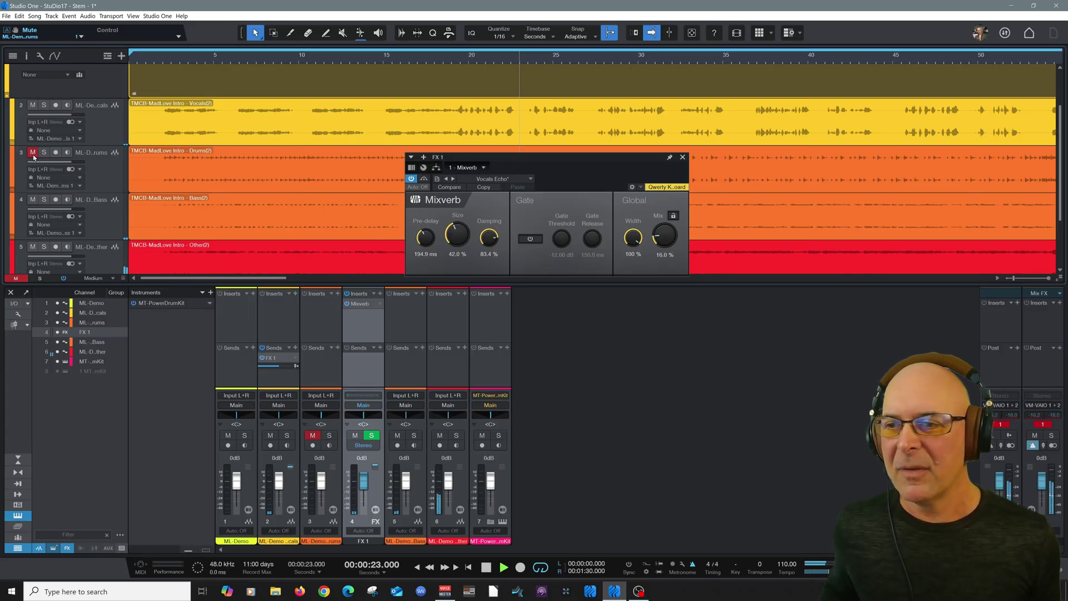
- Solo the Drums stem and briefly the original demo, then clear all solos with the Drums stem unmuted
click(329, 435)
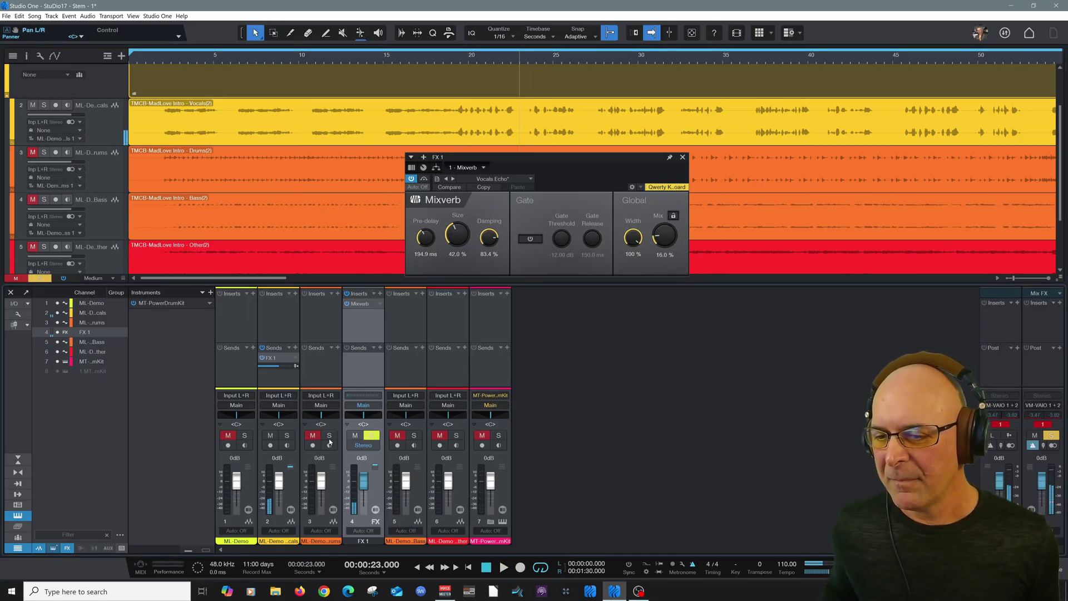
click(313, 435)
click(244, 435)
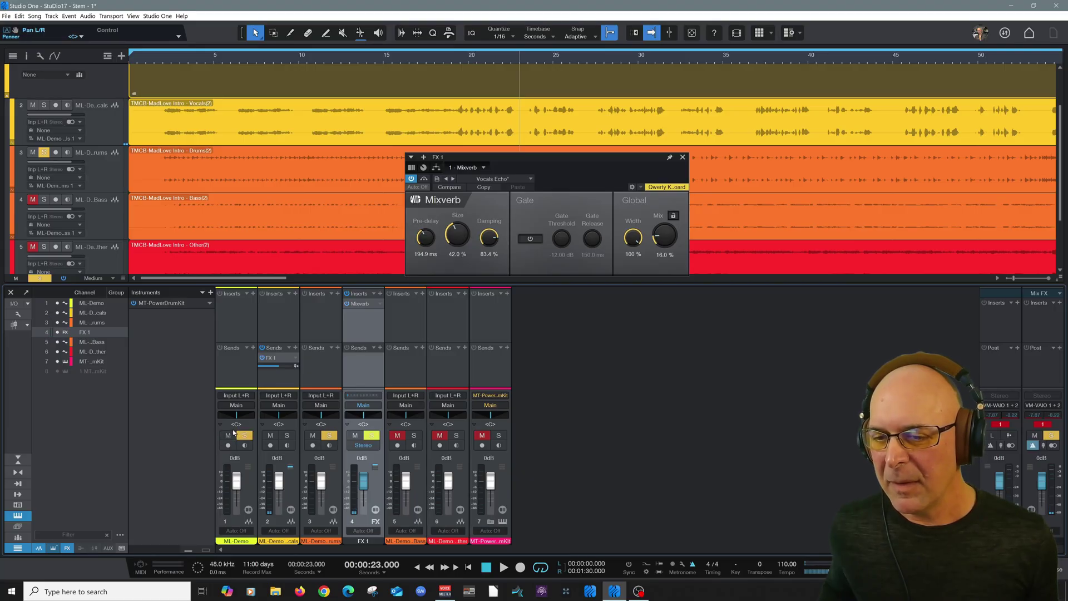
click(243, 437)
click(38, 278)
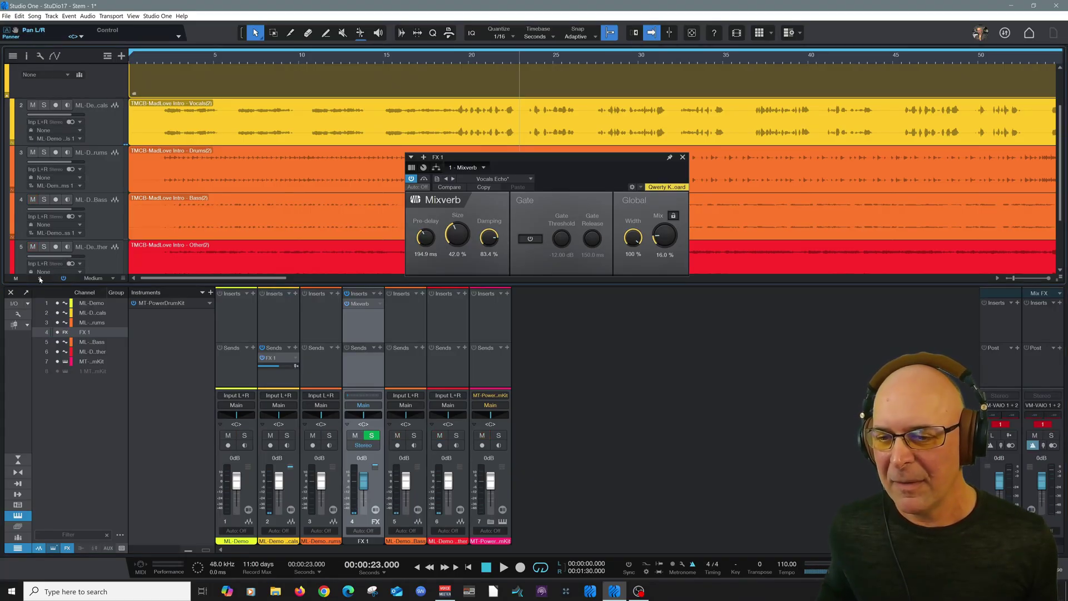
- Close Mixverb, enlarge the arrangement area, mute the Drums stem, and play the song from 0.5 seconds
click(683, 158)
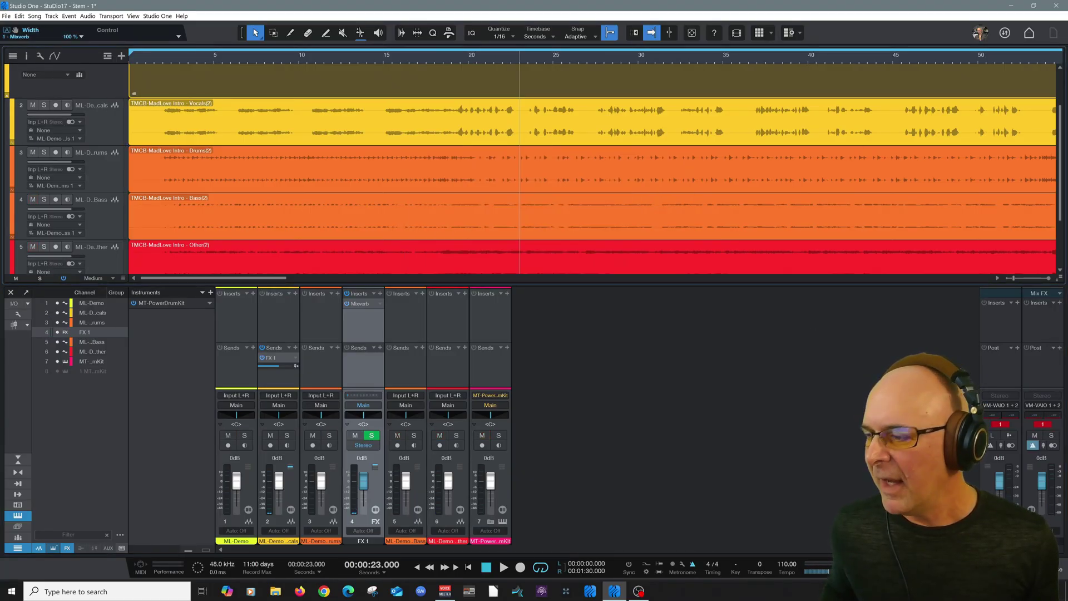
drag(692, 285, 677, 386)
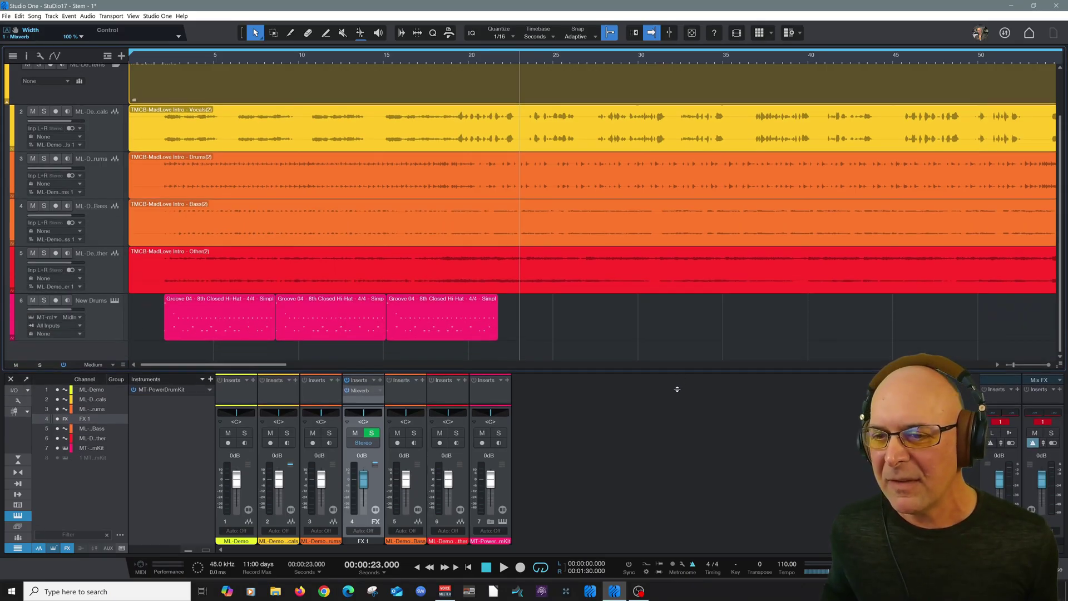
click(139, 60)
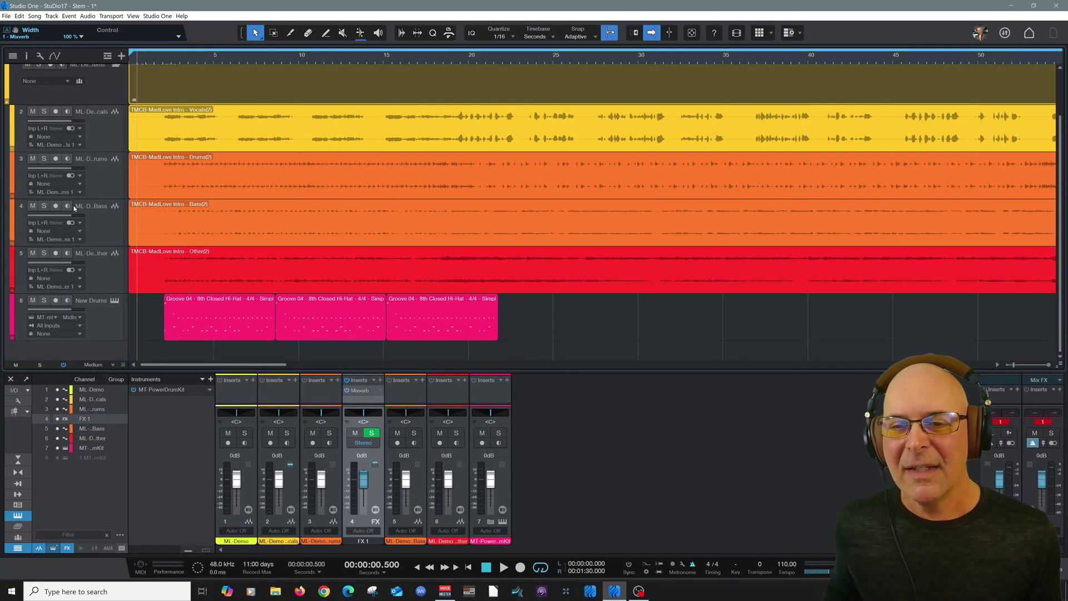
click(33, 159)
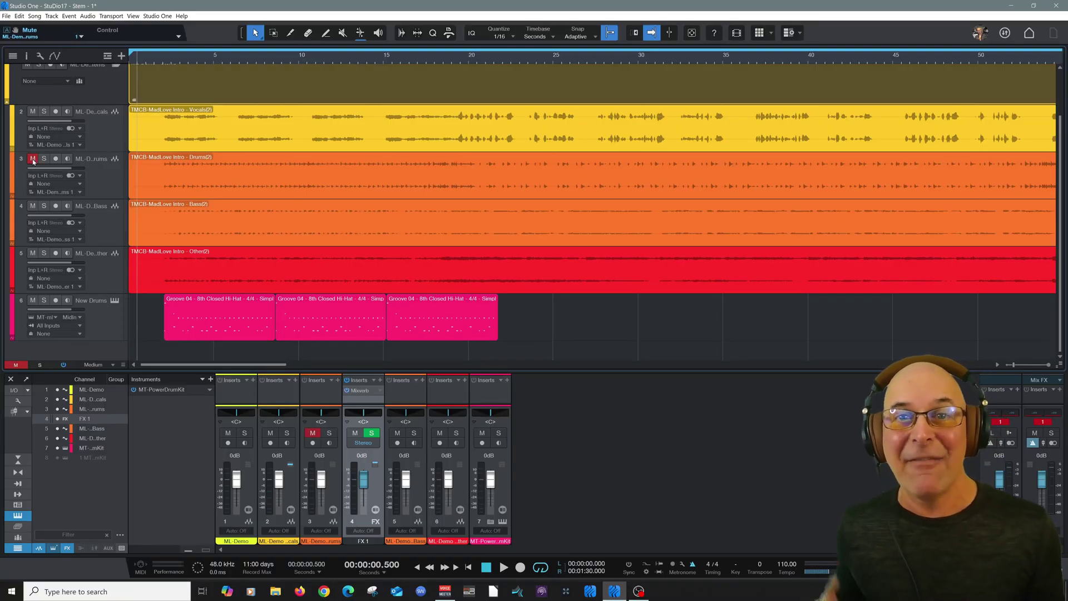
key(space)
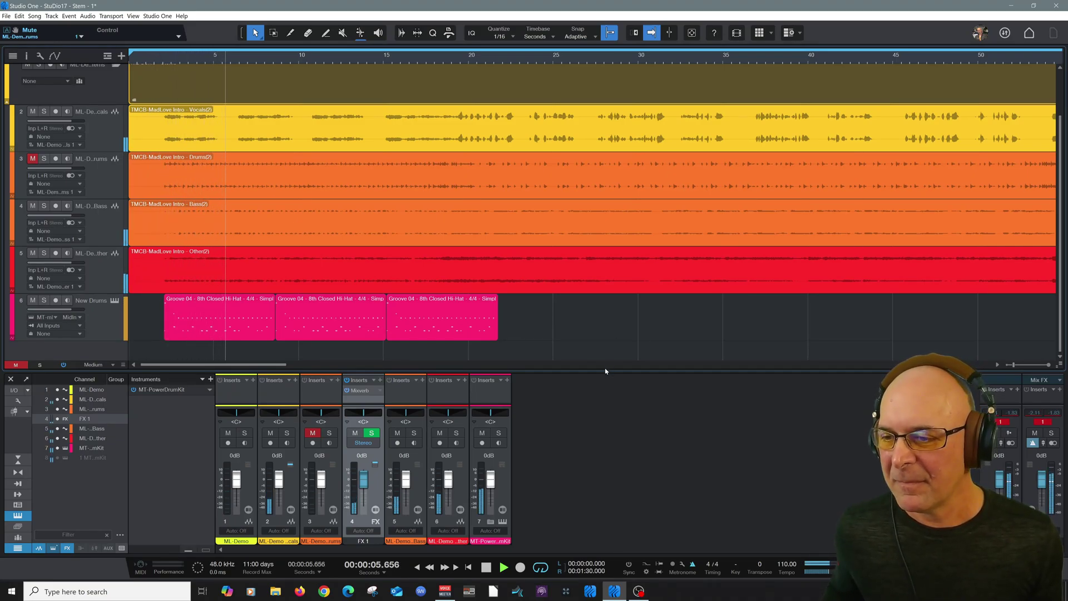
- Reopen Mixverb on FX 1, raise its mix to 46% during playback, and close it
drag(602, 370, 601, 285)
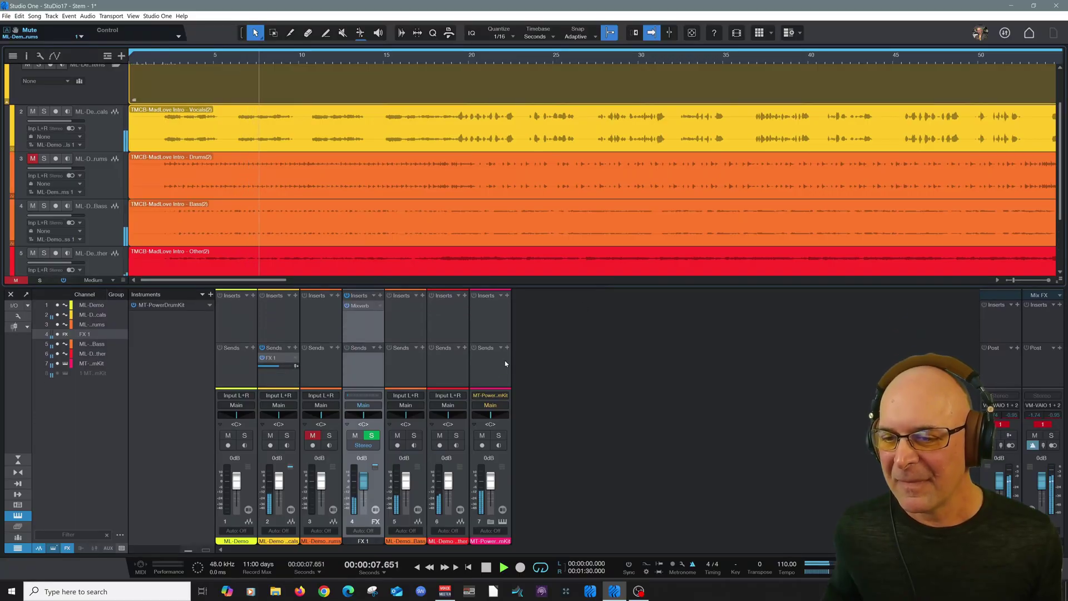
click(362, 306)
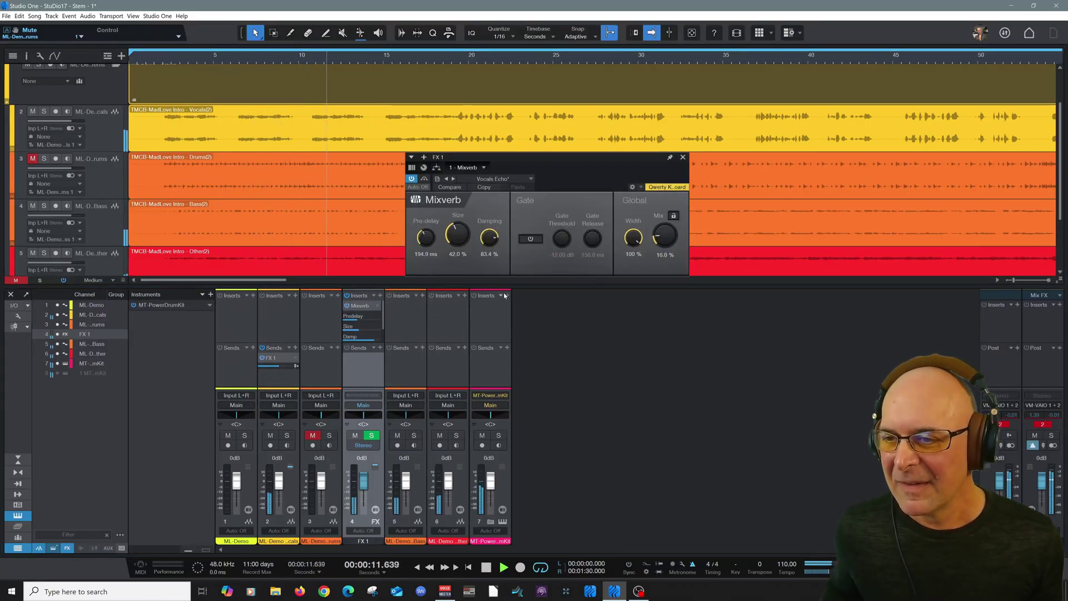
drag(664, 236, 657, 205)
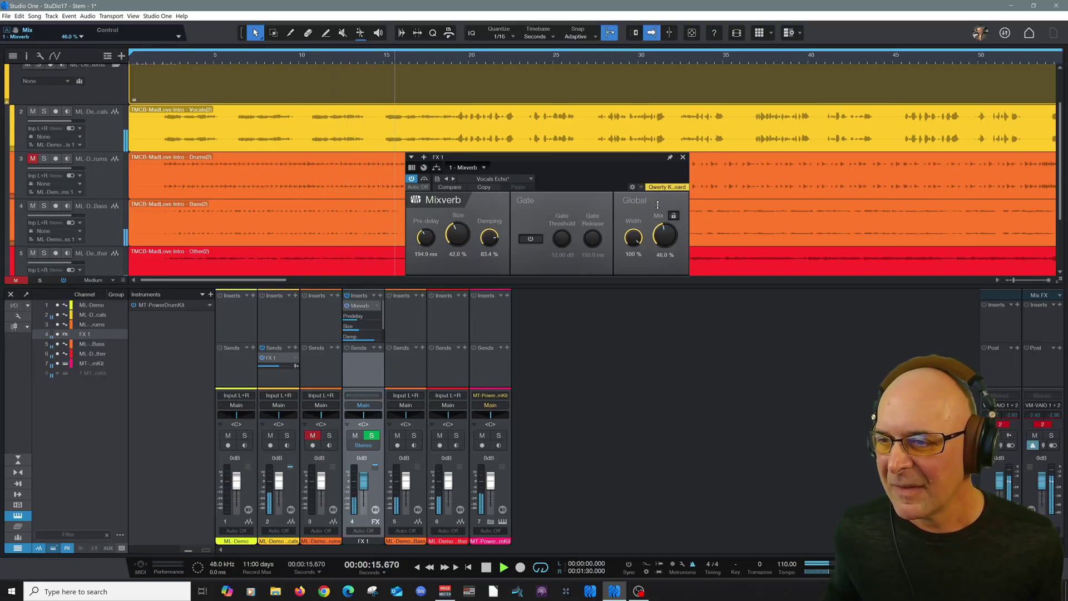
drag(672, 287, 659, 348)
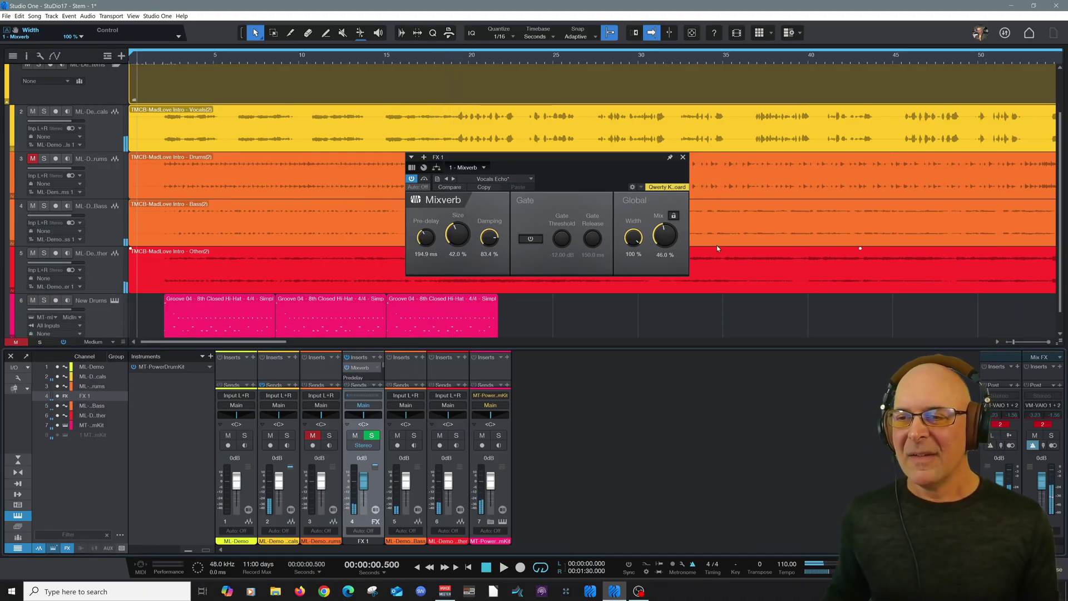
click(683, 158)
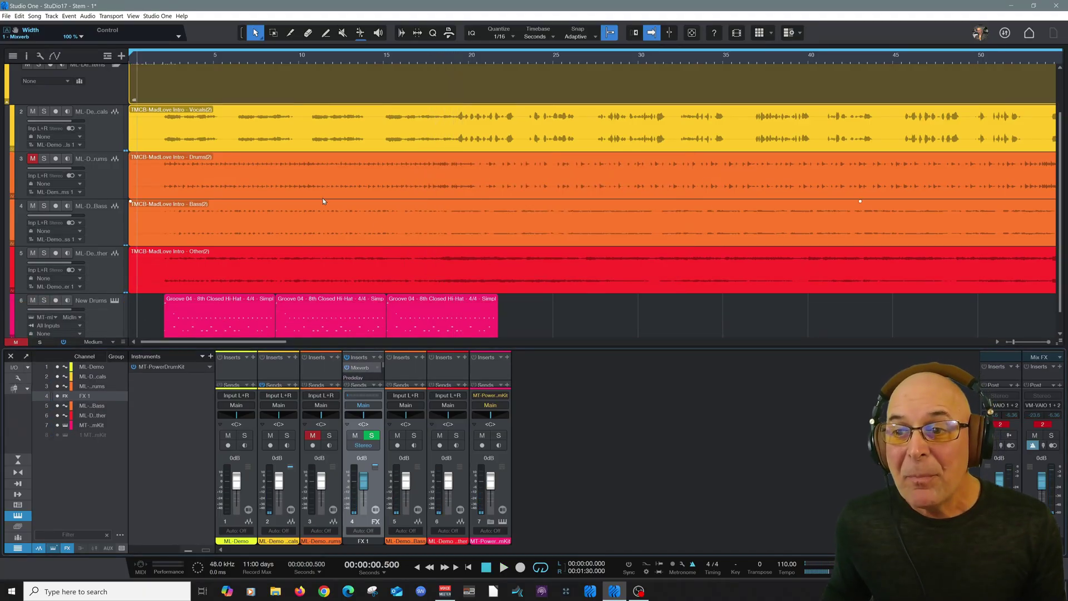
- View the Separate Stems options for the Vocals event, cancel them, and return the playback cursor to the song start
scroll(296, 189, up, 2)
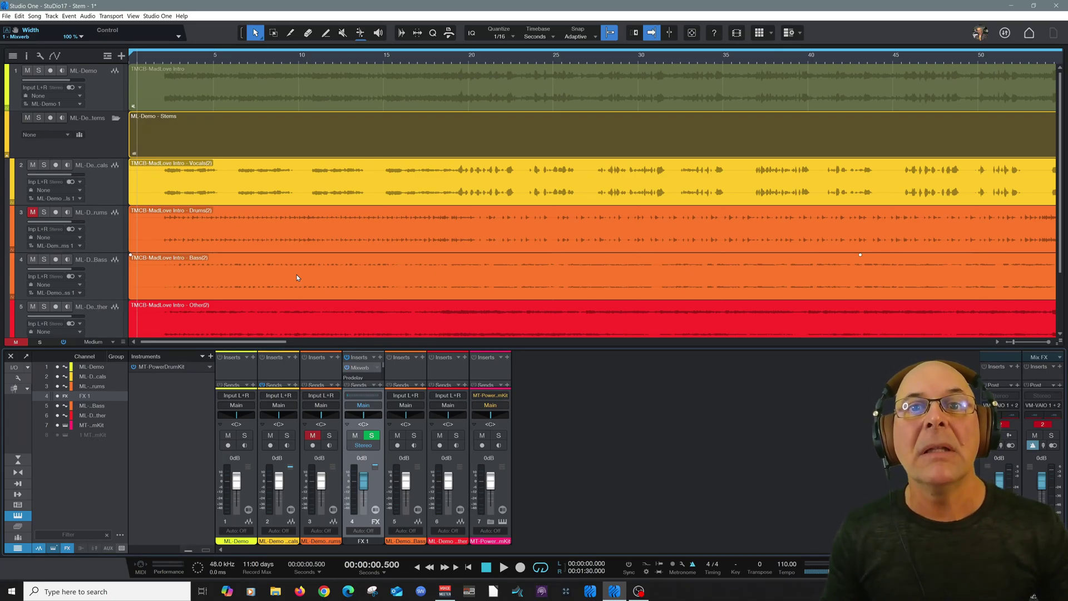
right_click(405, 172)
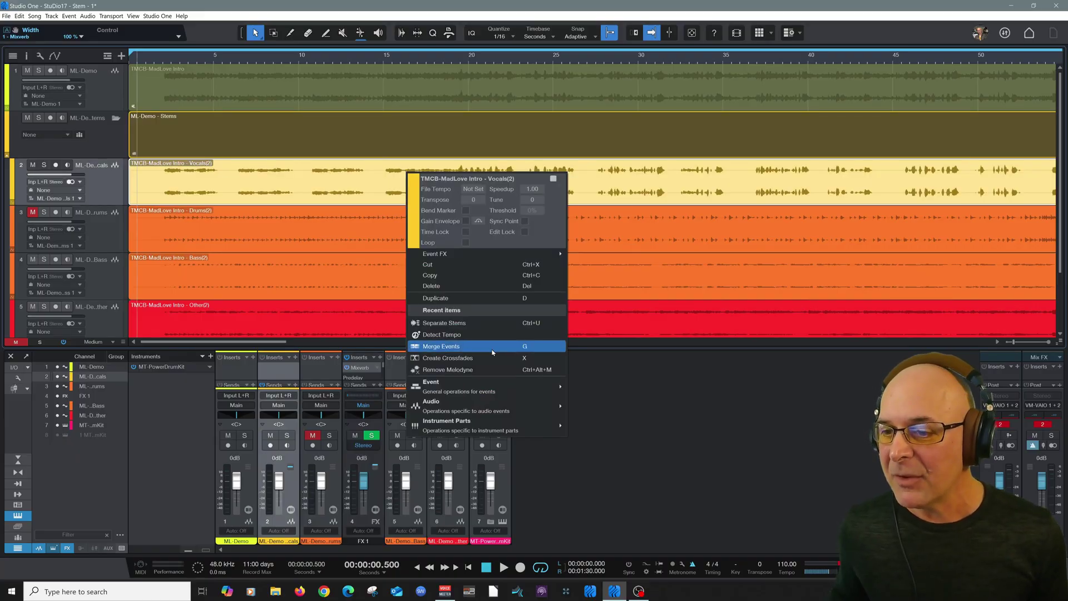
mouse_move(489, 405)
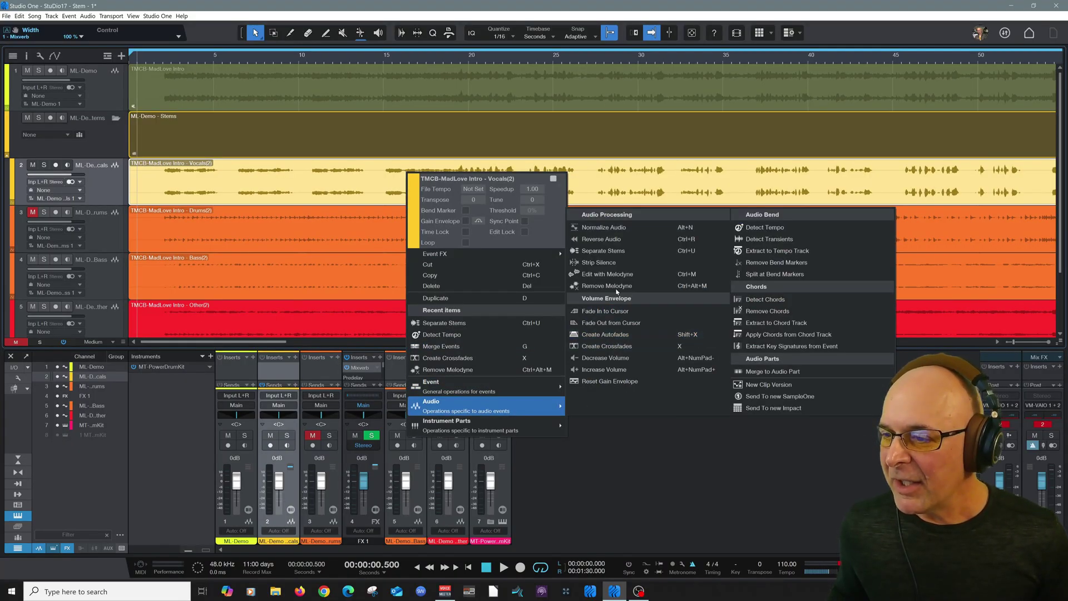
click(614, 255)
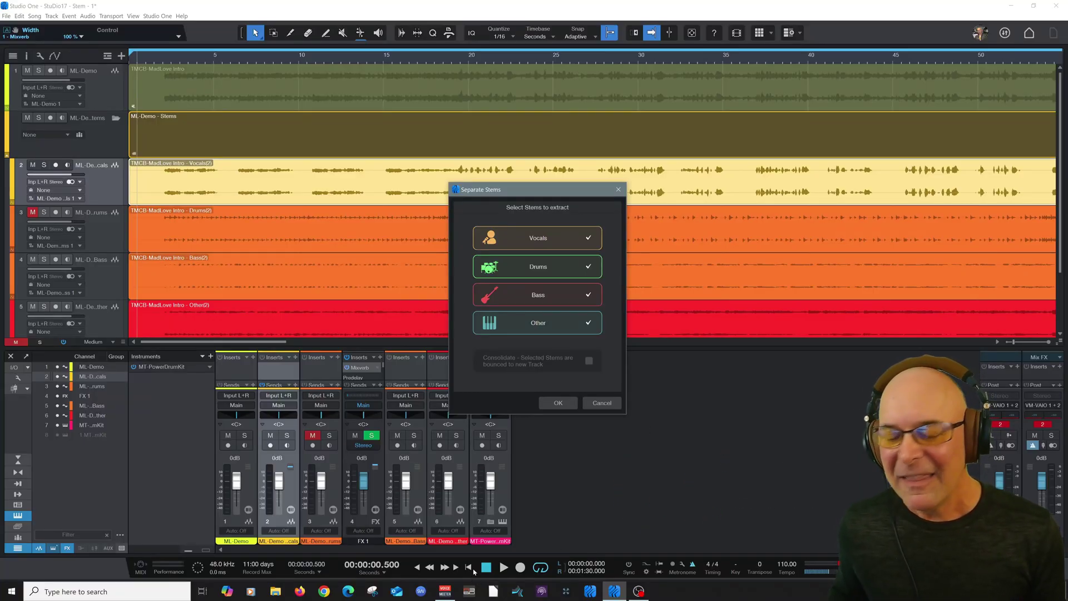
click(602, 402)
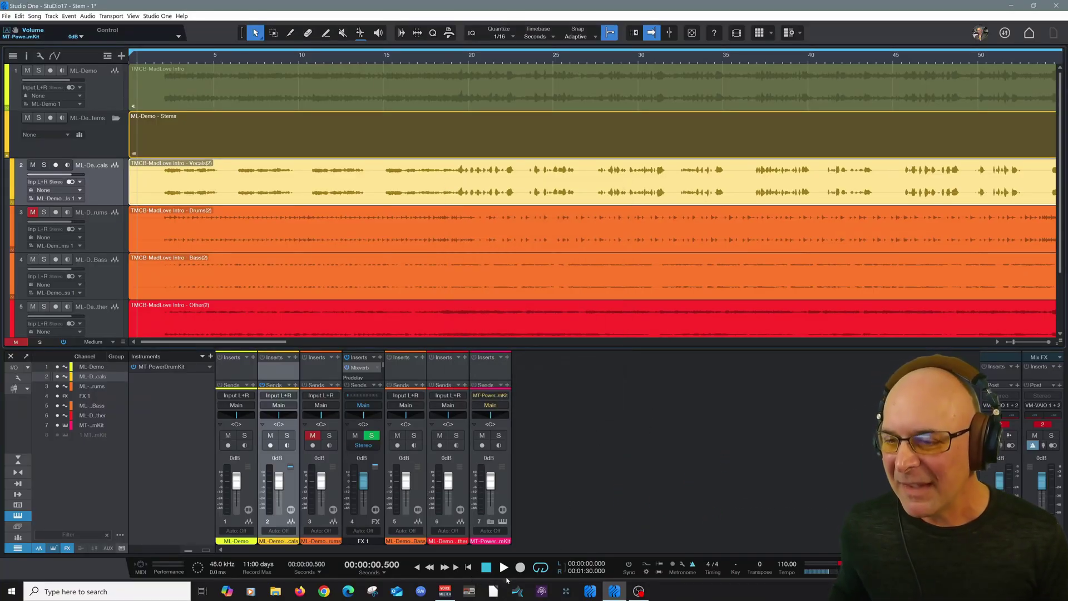
click(470, 567)
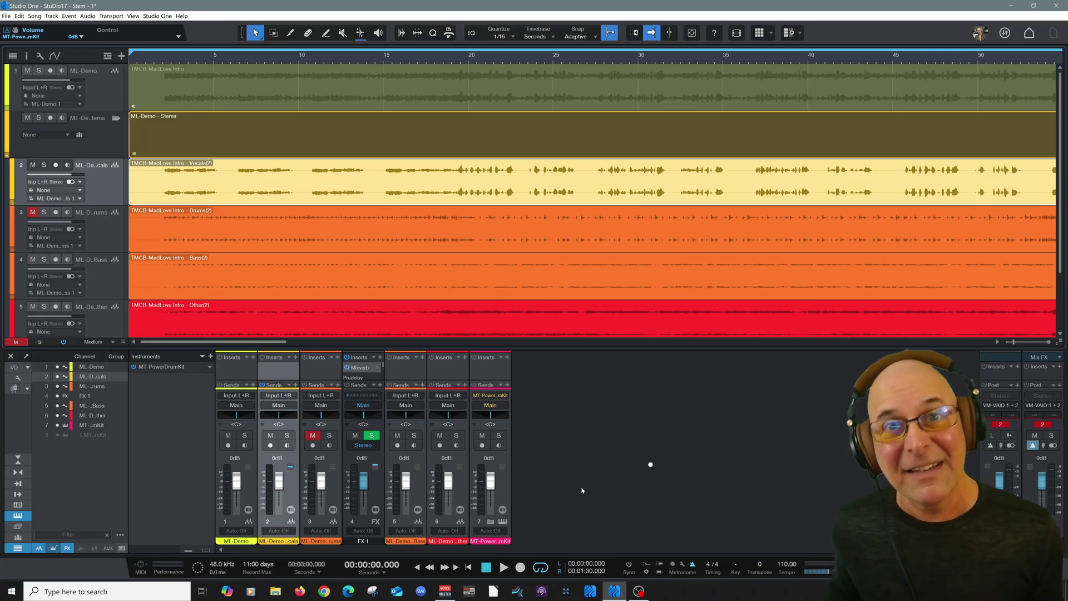